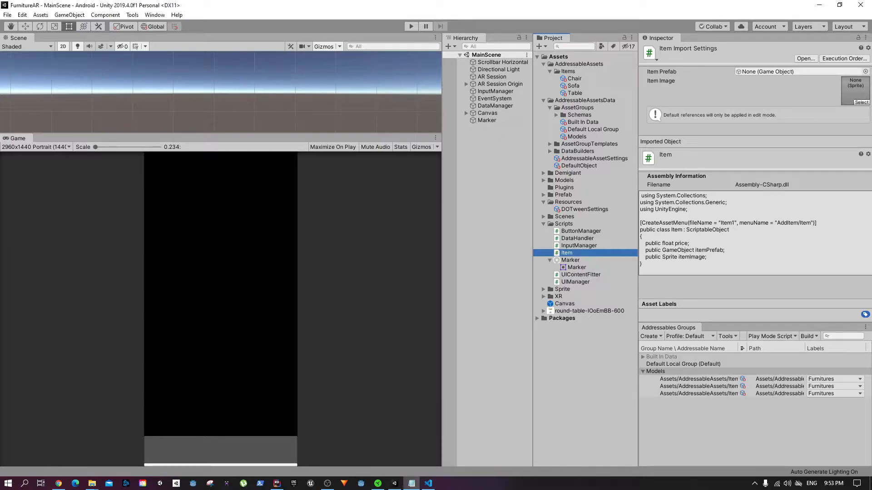
Switch to Chrome and open the Google Cloud site at cloud.google.com
left_click(63, 485)
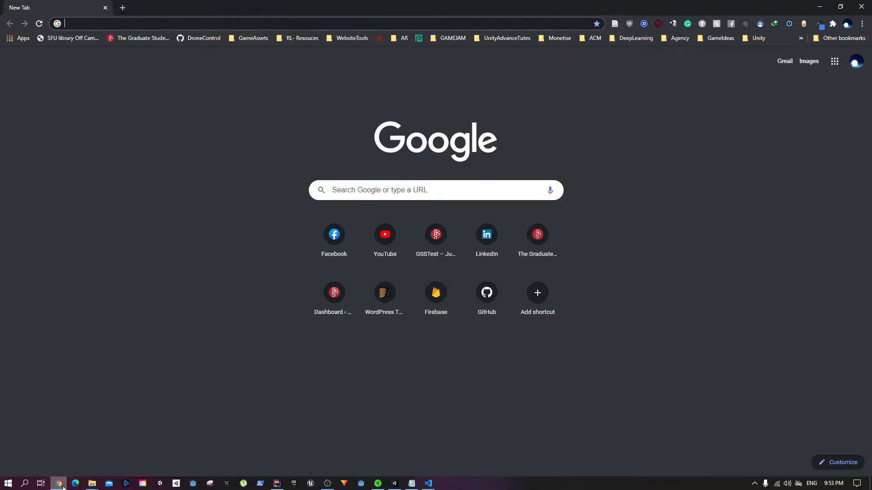
left_click(118, 23)
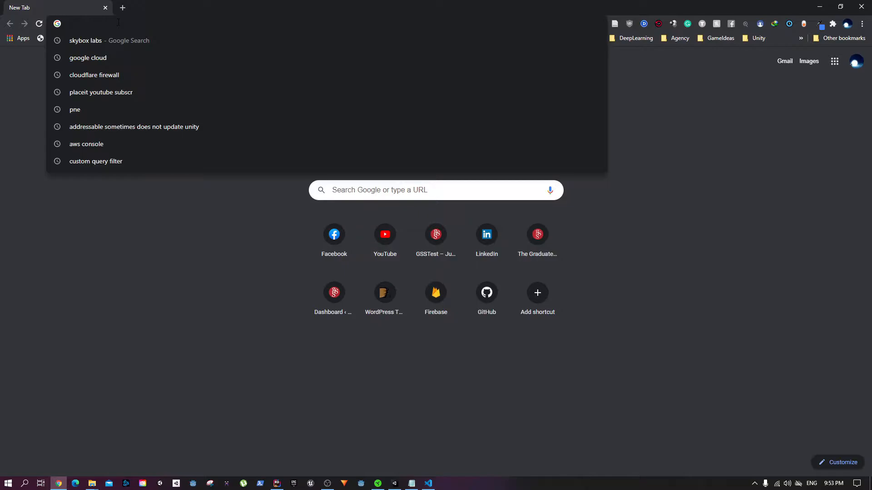
type("cloud")
key("Return")
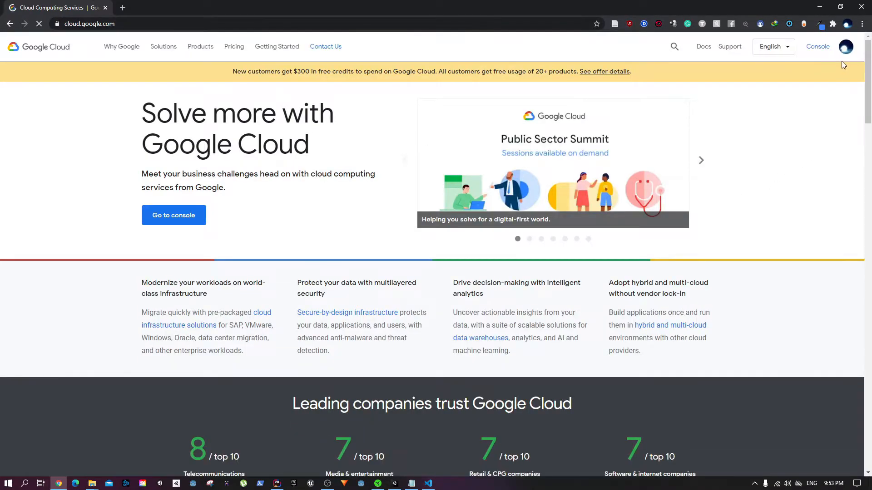
Change to the Joystick Lab account, open the Google Cloud console and dismiss the access notice for the AddressableTest project
left_click(845, 47)
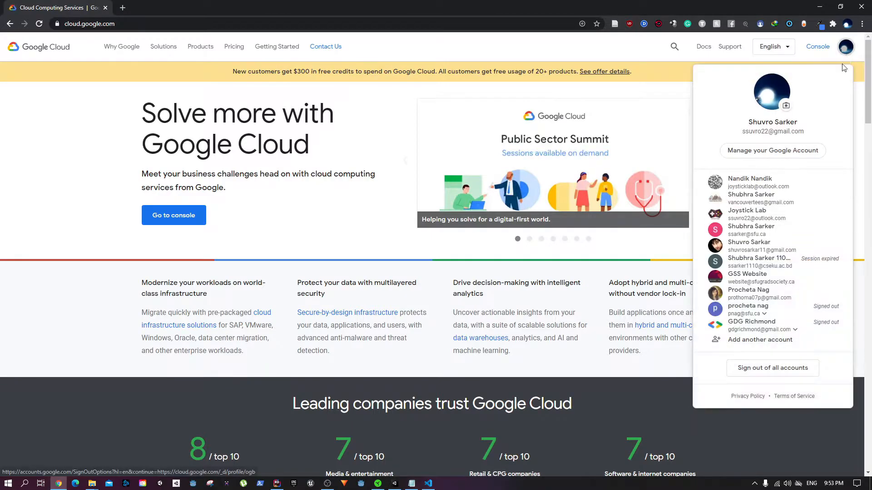
left_click(747, 215)
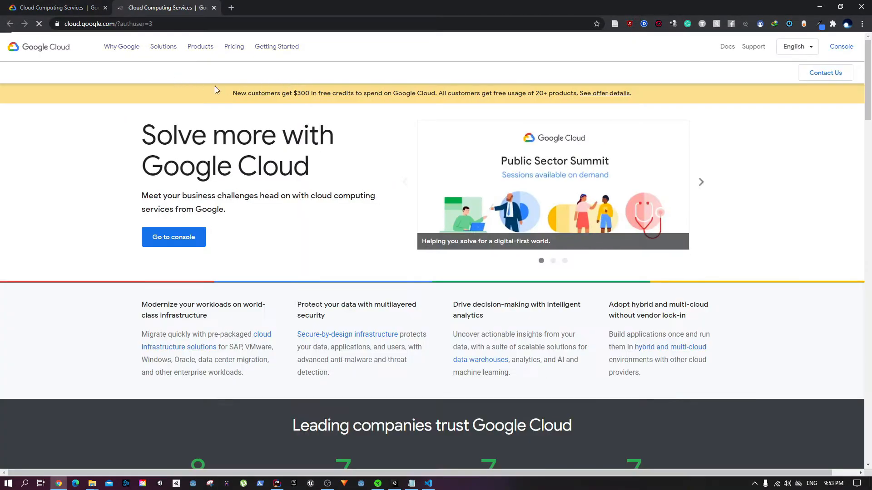
left_click(816, 50)
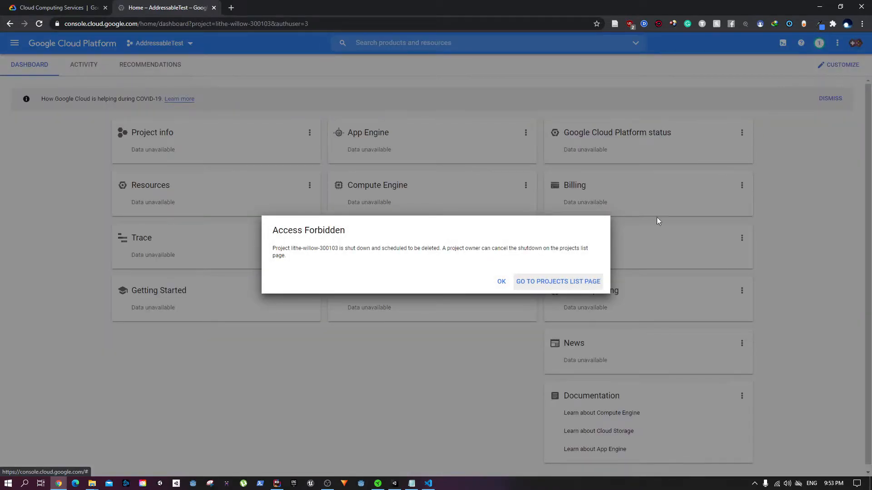
left_click(502, 281)
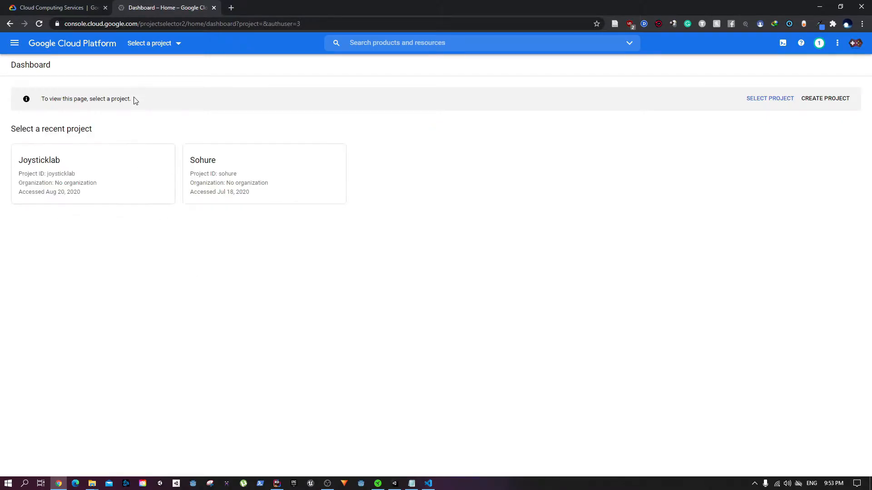
Start a new Google Cloud project and fill in the suggested project name IKEA AR APP YT
left_click(156, 45)
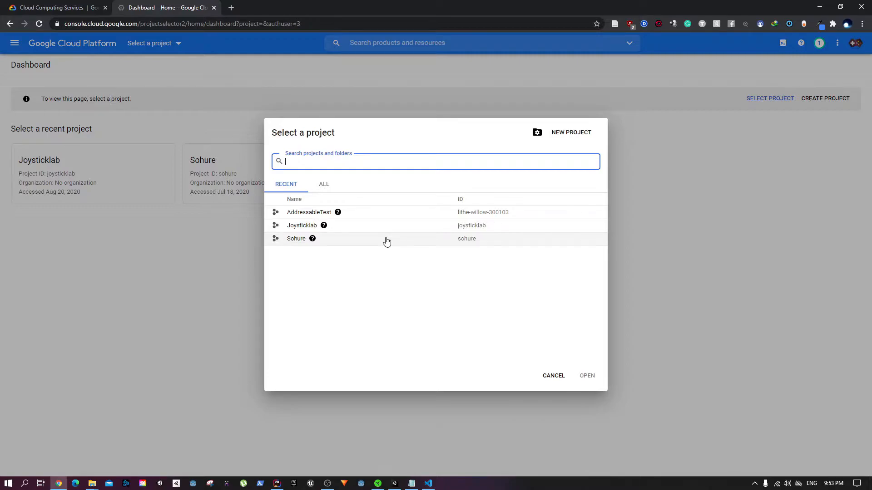
left_click(541, 376)
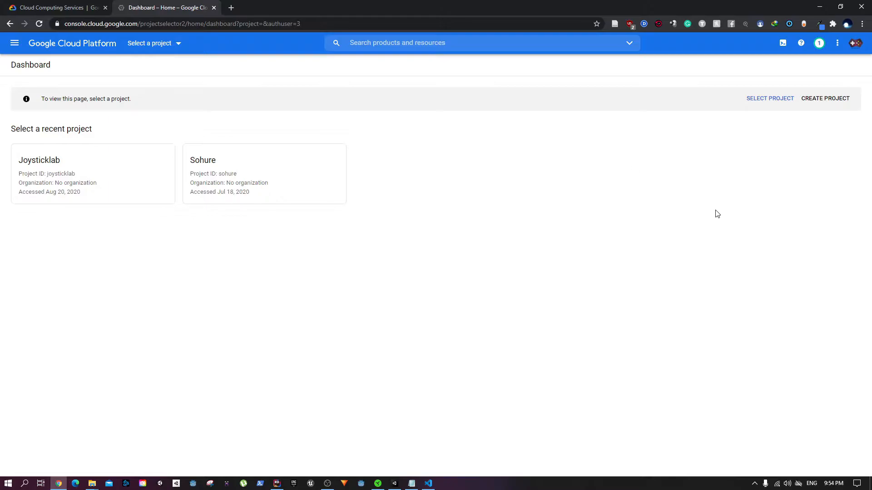
left_click(827, 100)
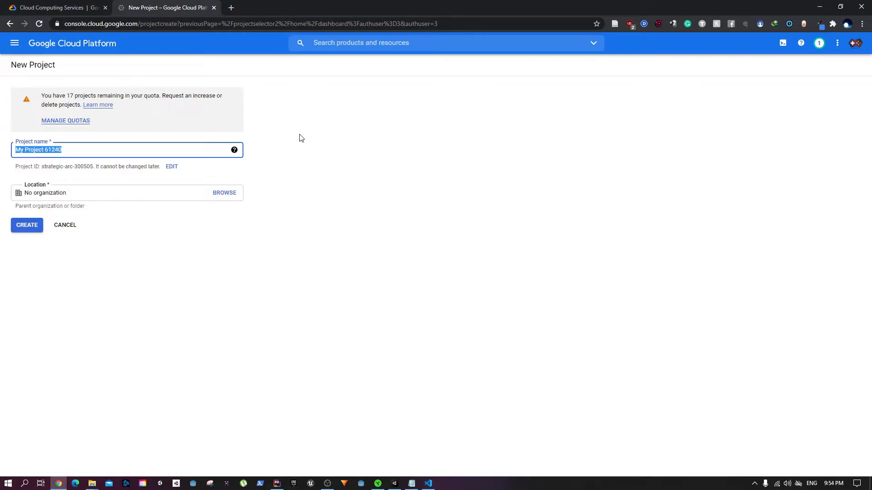
type("IKEA")
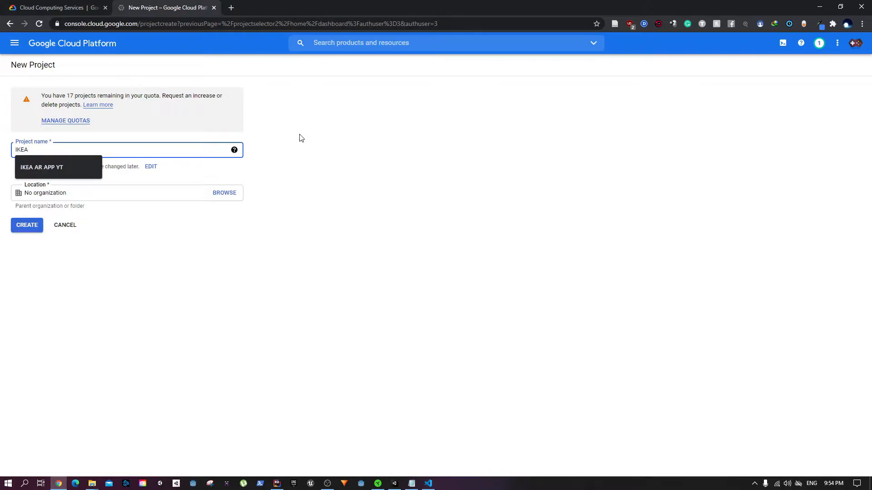
key("Down")
left_click(139, 141)
left_click(106, 151)
left_click(70, 168)
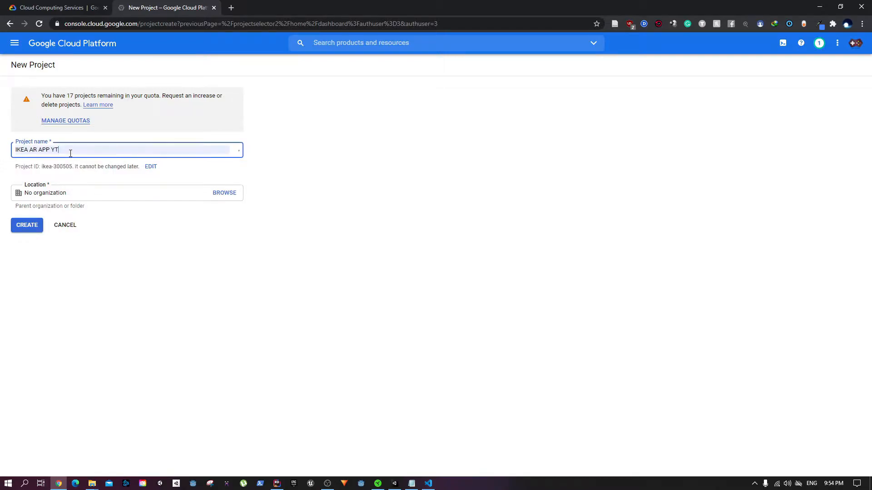
Change the project name to IKEA AR APP Youtube, create the project and close the notifications
key("BackSpace")
type("ot")
key("BackSpace")
type("utUbe")
left_click(66, 151)
key("BackSpace")
type("u")
key("BackSpace")
type("utube")
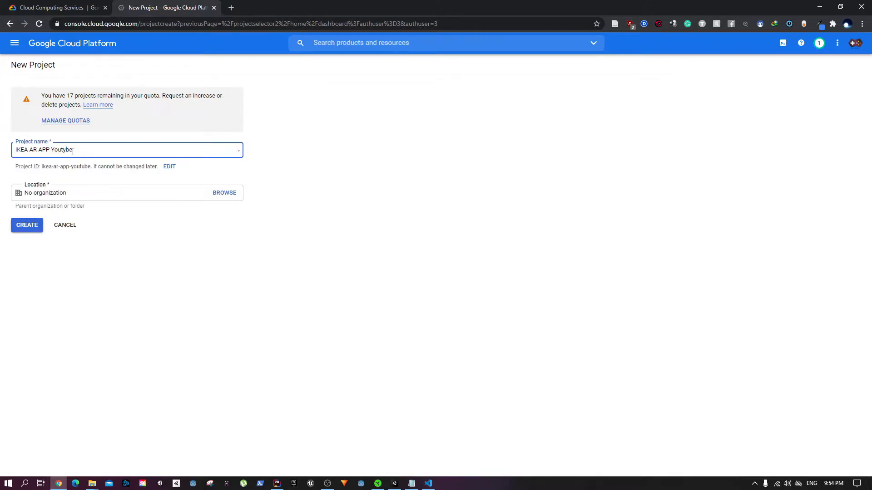
left_click(27, 226)
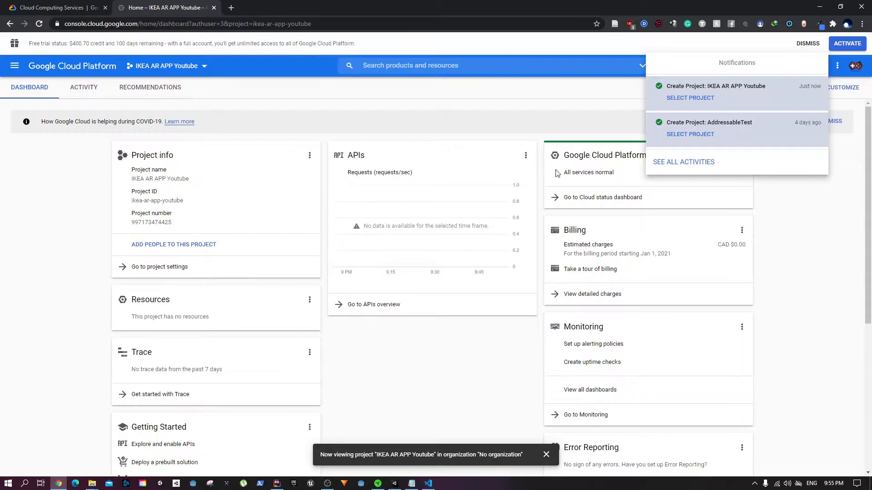
left_click(829, 255)
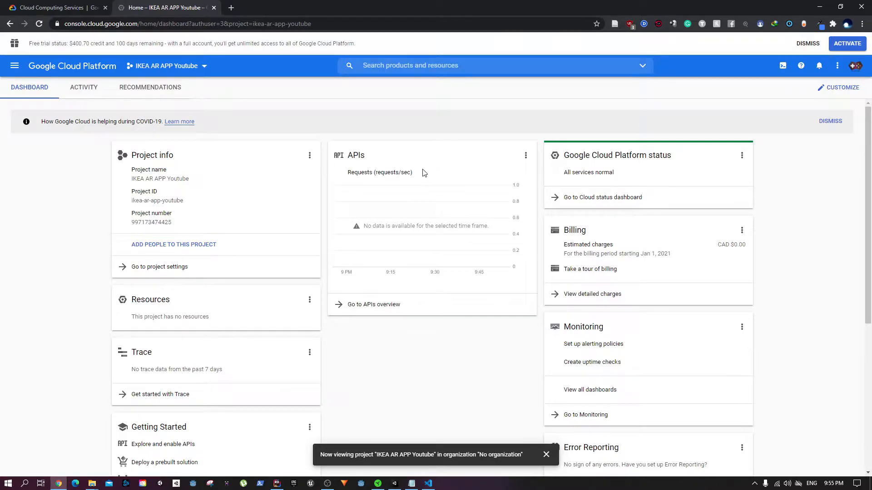
left_click_drag(70, 44, 89, 44)
double_click(121, 43)
double_click(100, 43)
double_click(81, 45)
left_click(50, 227)
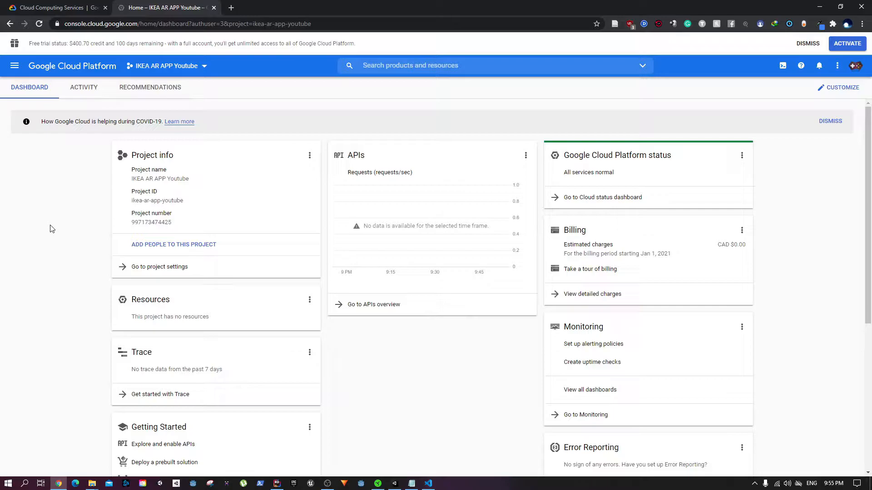
Open the Cloud Storage browser for the IKEA AR APP Youtube project
left_click(15, 69)
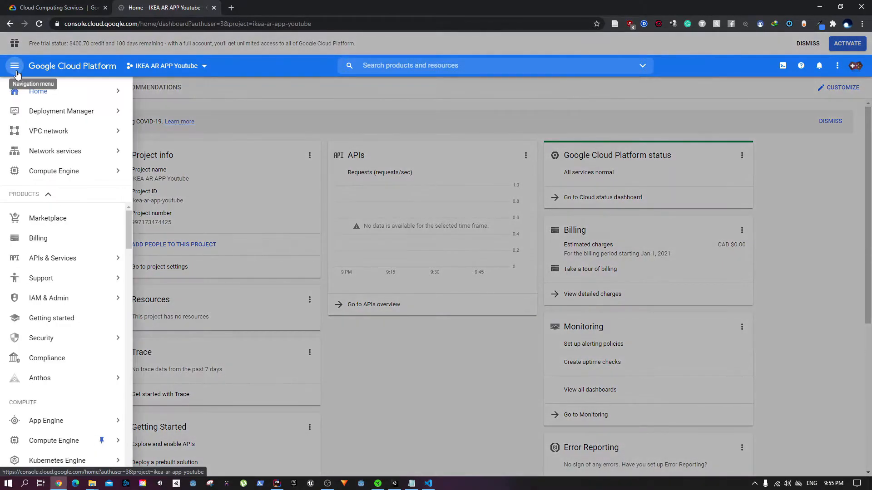
mouse_move(7, 98)
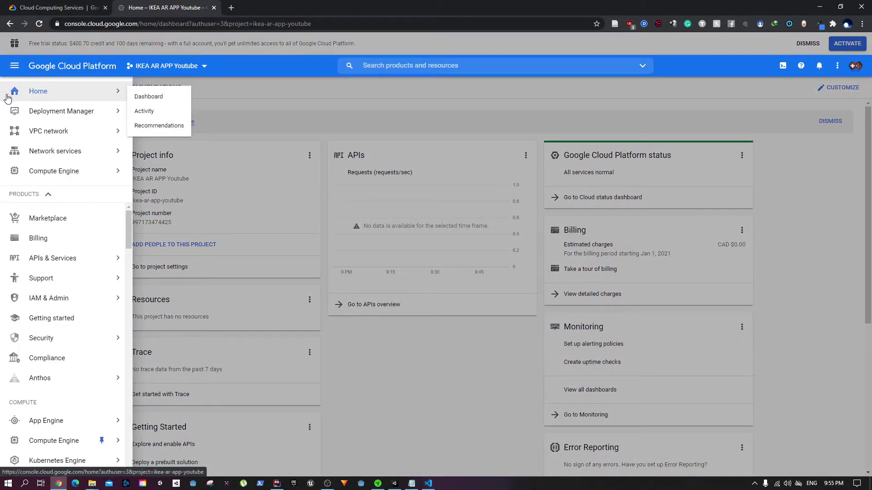
mouse_move(91, 259)
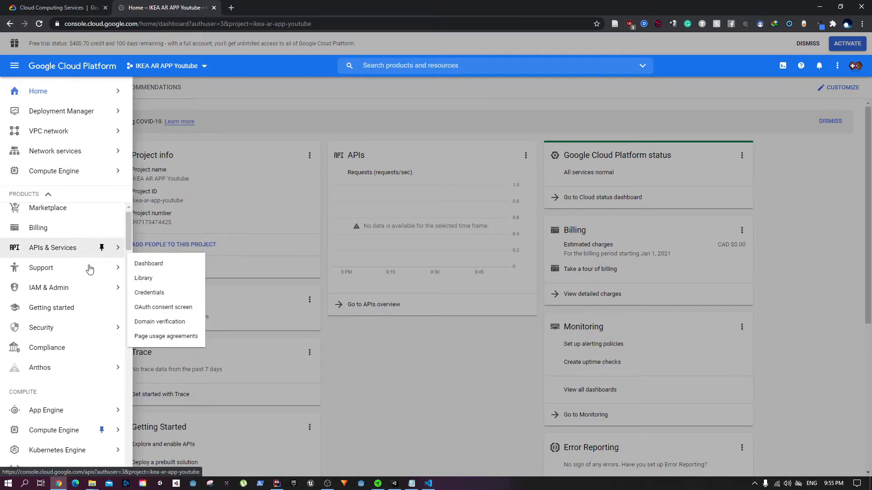
scroll(91, 269, "down", 5)
mouse_move(45, 215)
scroll(45, 216, "up", 5)
scroll(27, 345, "down", 5)
mouse_move(43, 381)
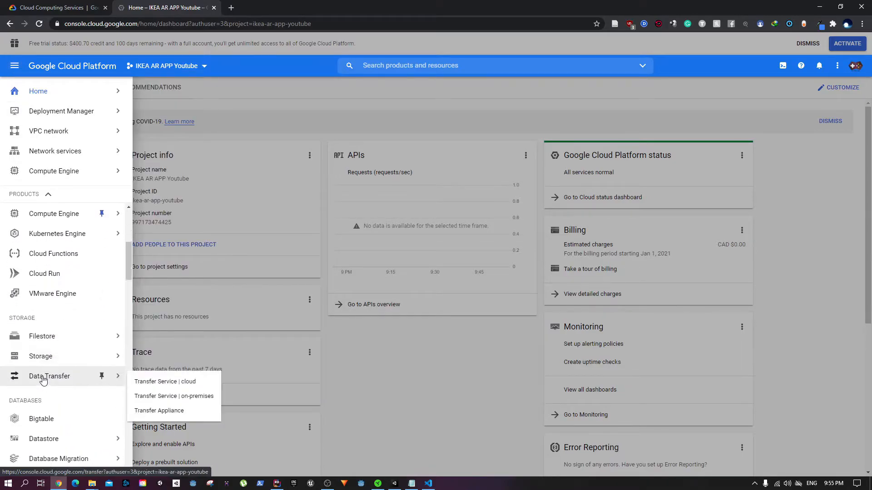
left_click(45, 357)
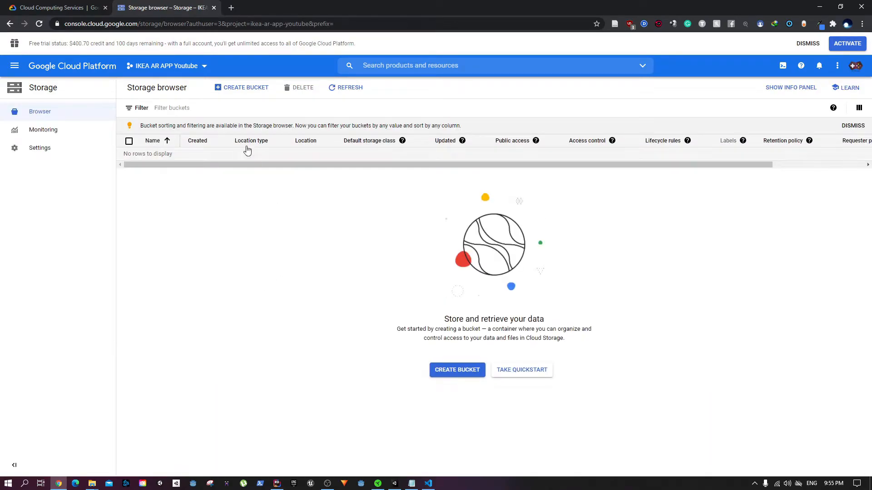
Start a new storage bucket, name it ikea-clone and continue to the location settings
left_click(239, 88)
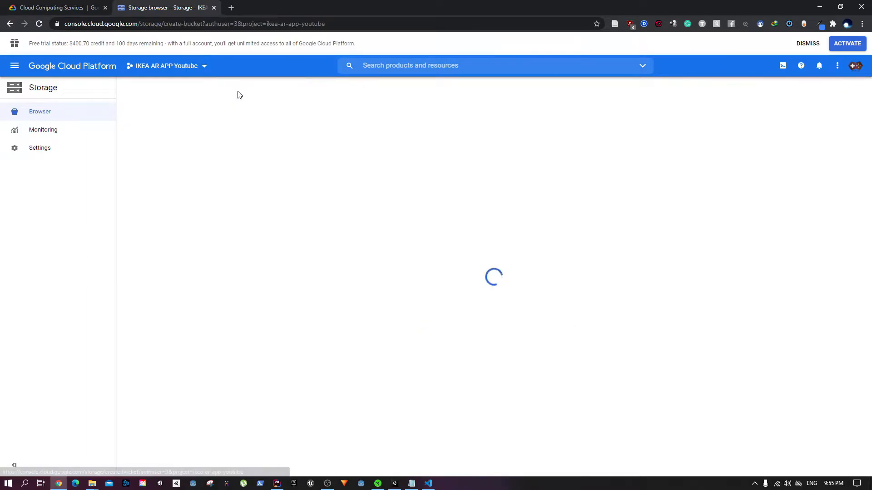
left_click(189, 157)
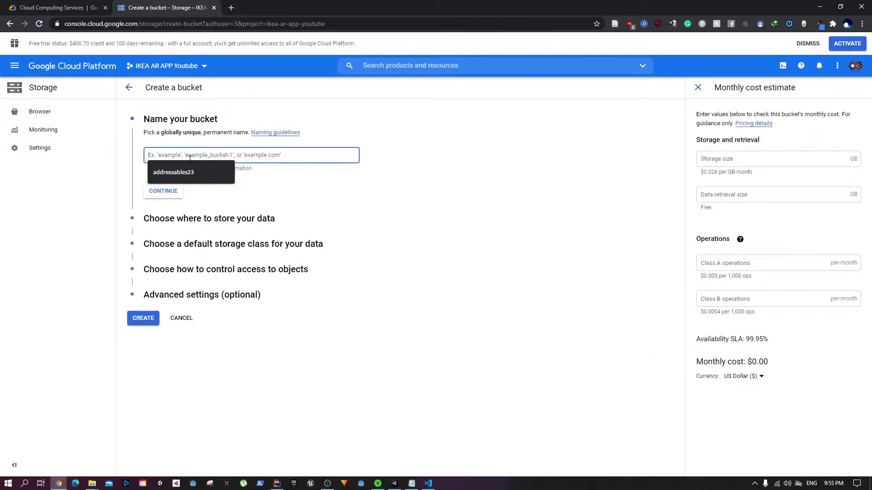
type("ad")
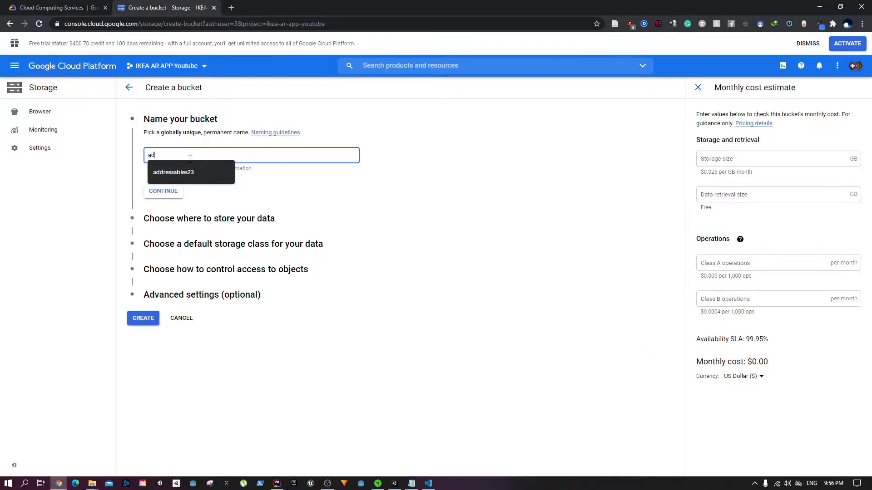
key("BackSpace")
key("BackSpace")
type("IK")
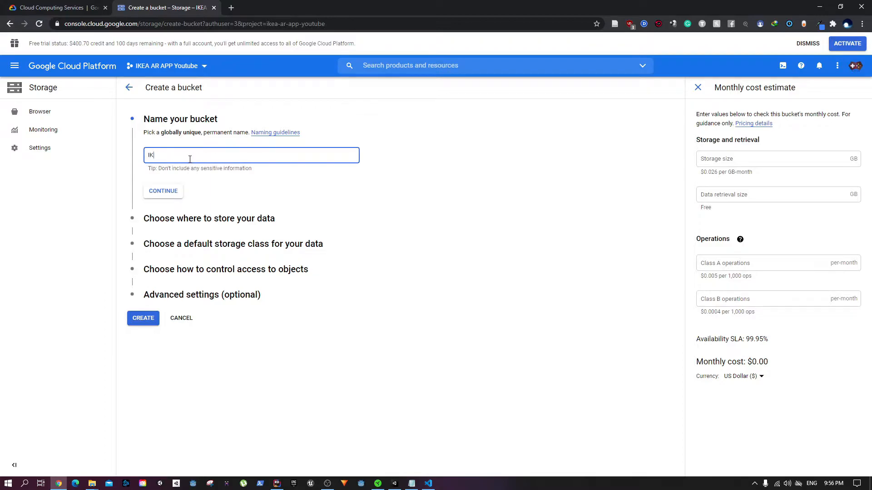
type("EA C")
left_click(170, 191)
key("BackSpace")
key("BackSpace")
key("BackSpace")
key("BackSpace")
key("BackSpace")
key("BackSpace")
key("BackSpace")
key("BackSpace")
type("ikea-cl")
left_click(172, 195)
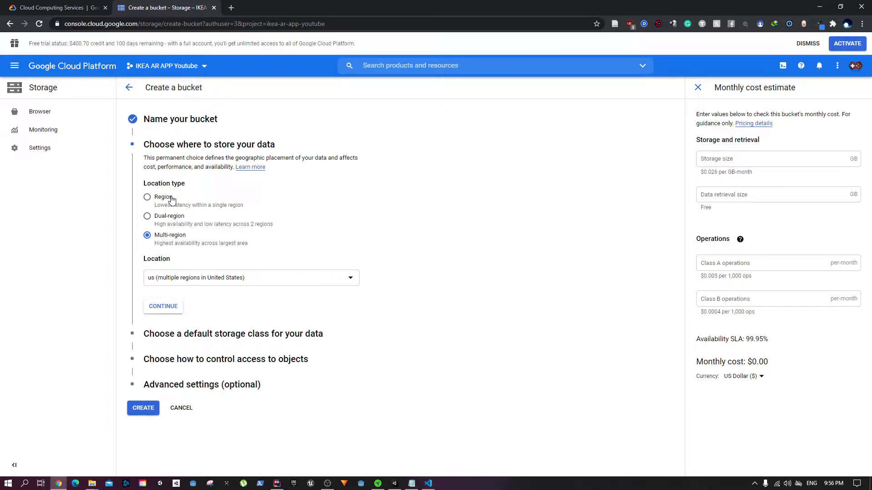
Create the bucket with the Multi-region US location, Standard storage class, default access control and a Google-managed encryption key
left_click(164, 307)
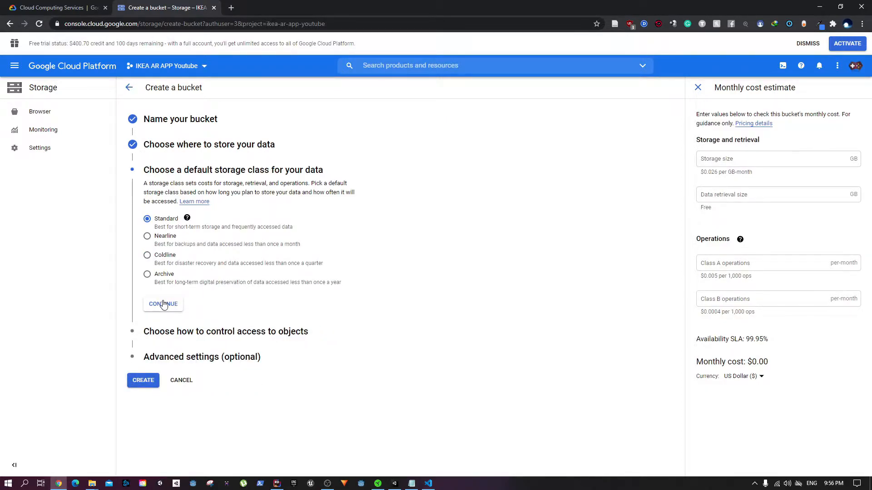
left_click(166, 304)
left_click(164, 291)
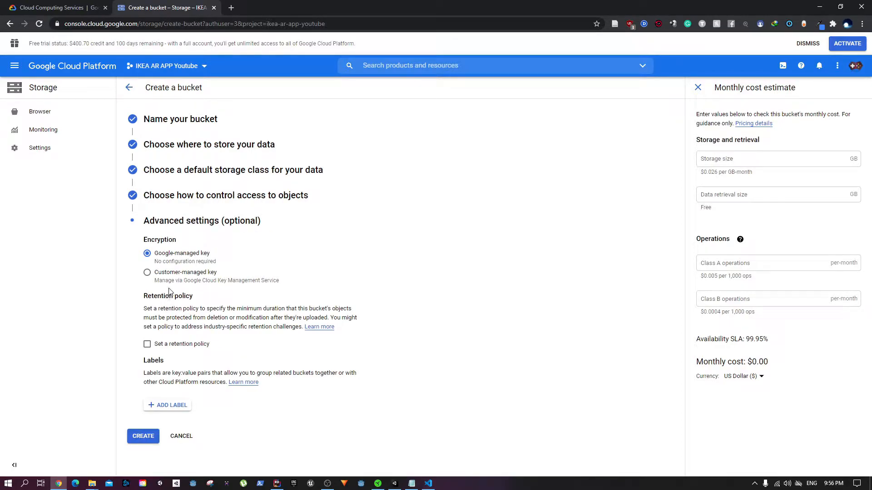
left_click(150, 436)
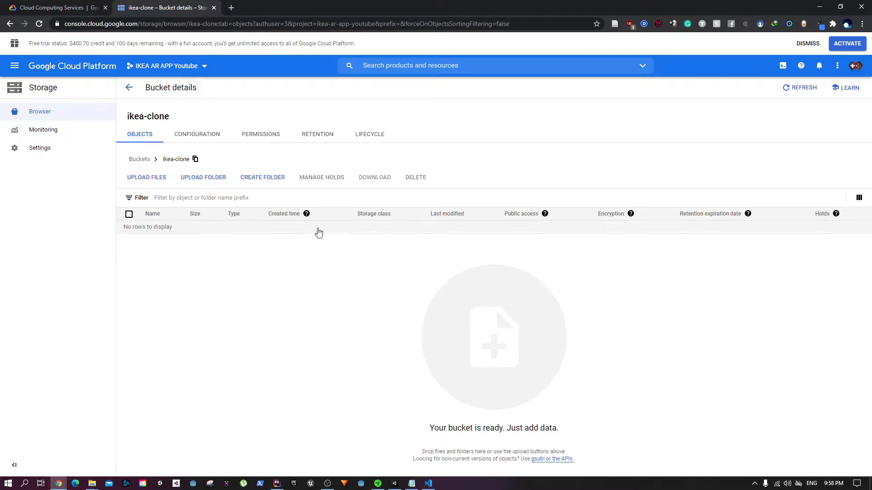
Start adding a new member to the ikea-clone bucket's permissions and set the member to allUsers
left_click(261, 135)
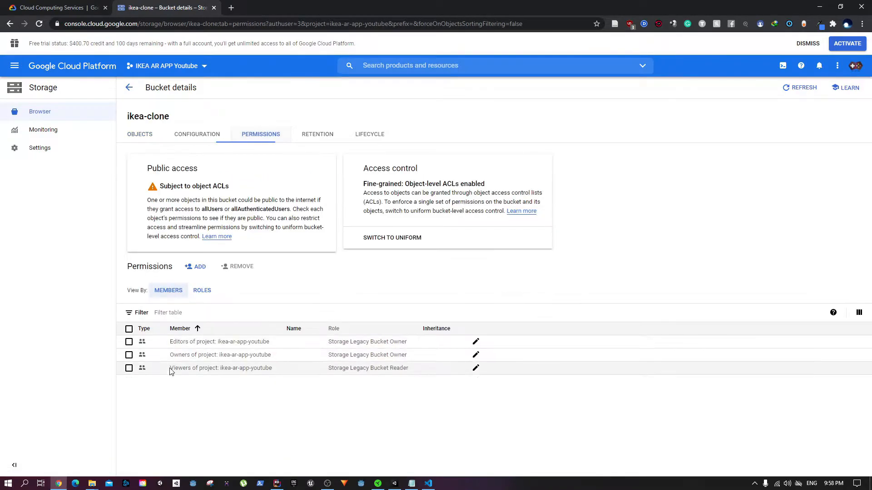
left_click(196, 268)
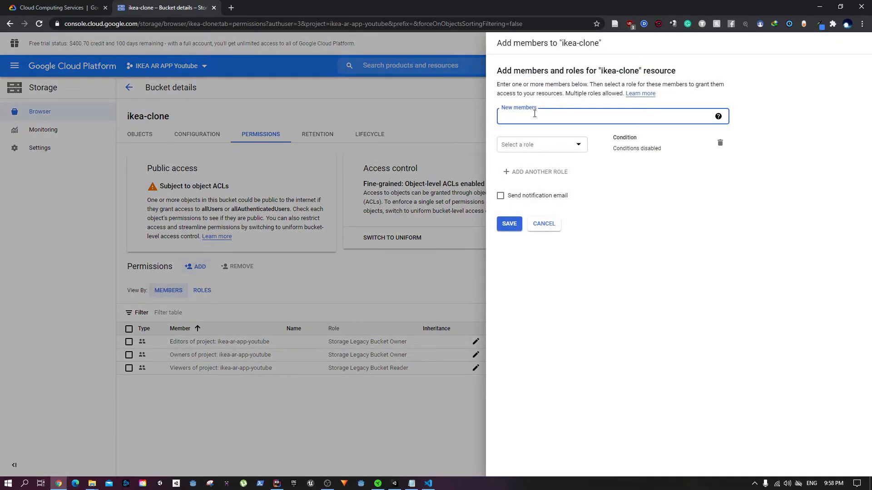
type("allUsers")
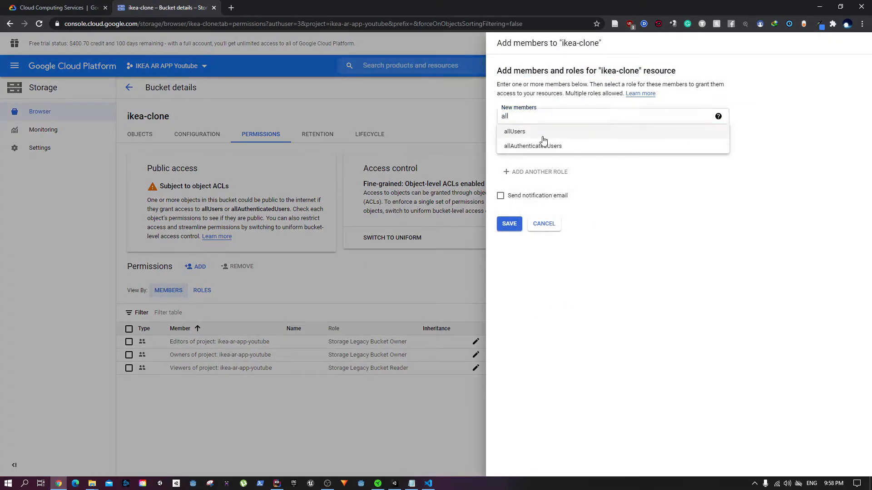
left_click(545, 134)
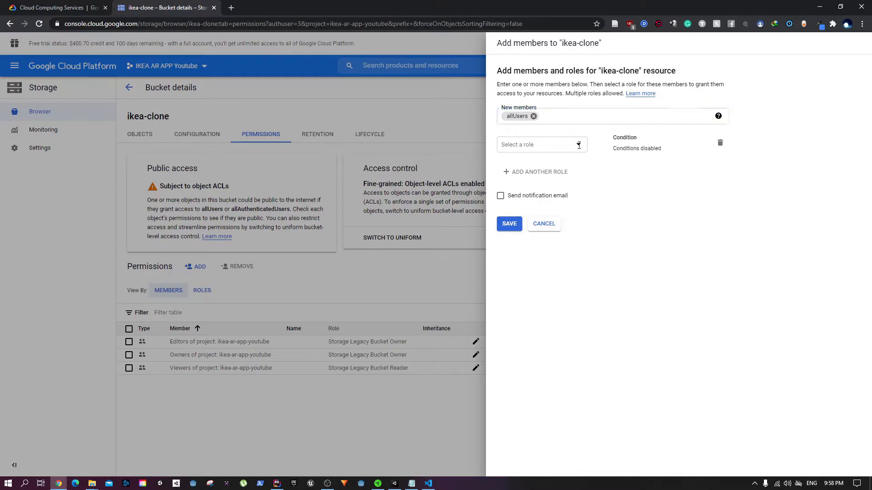
Assign allUsers the Storage Object Viewer role, save the permission and allow public access to the bucket
left_click(579, 146)
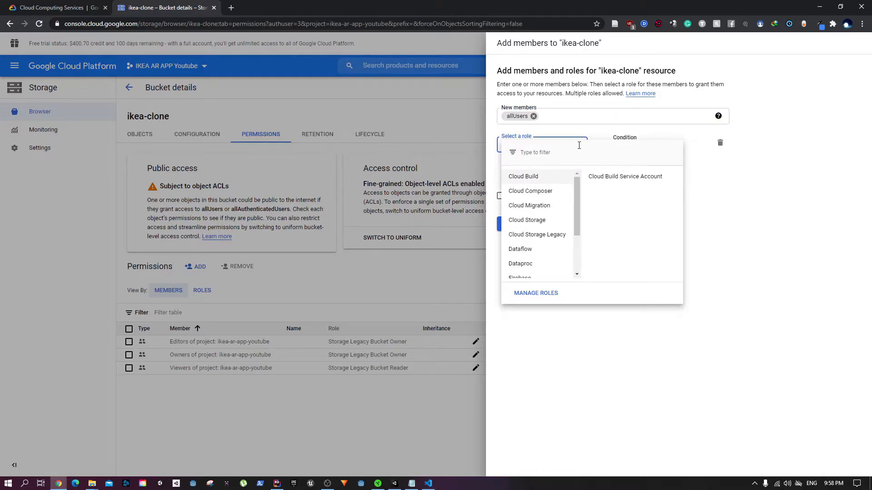
type("vi")
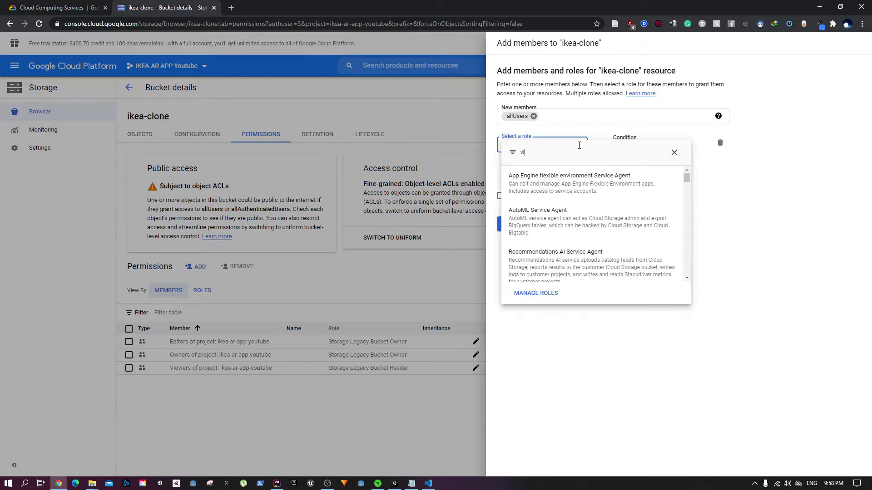
type("ewe")
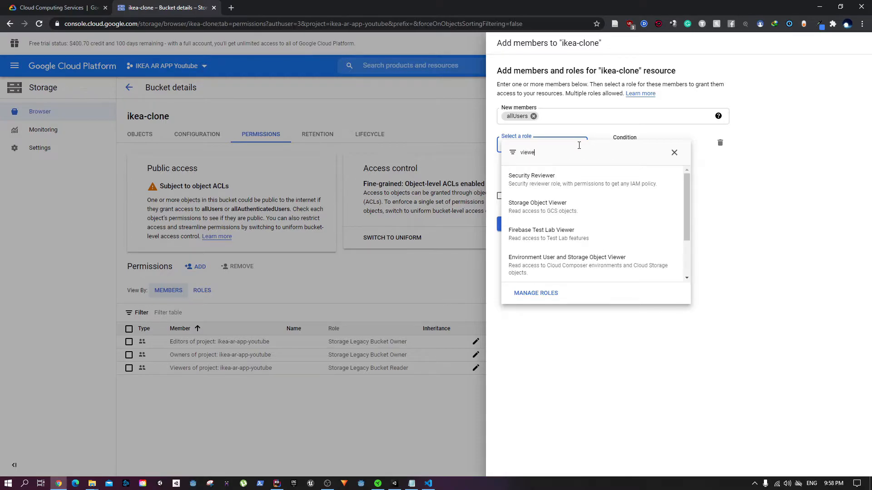
scroll(598, 206, "down", 2)
scroll(598, 181, "up", 2)
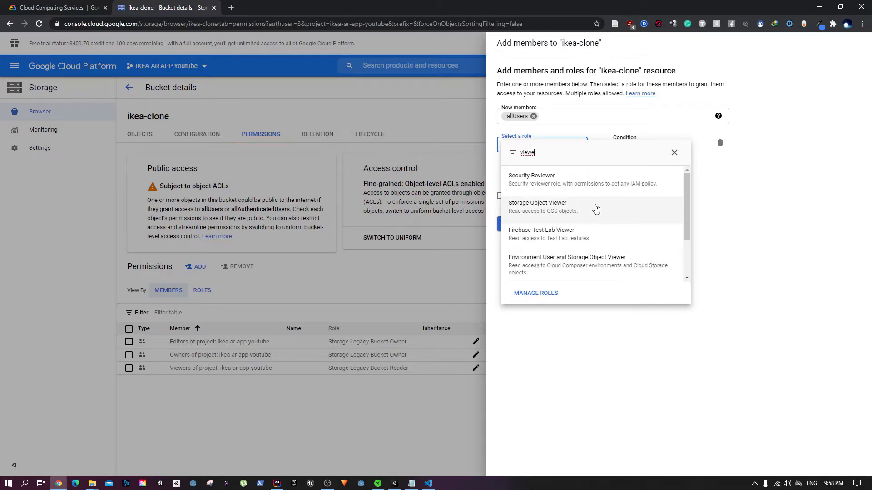
left_click(596, 208)
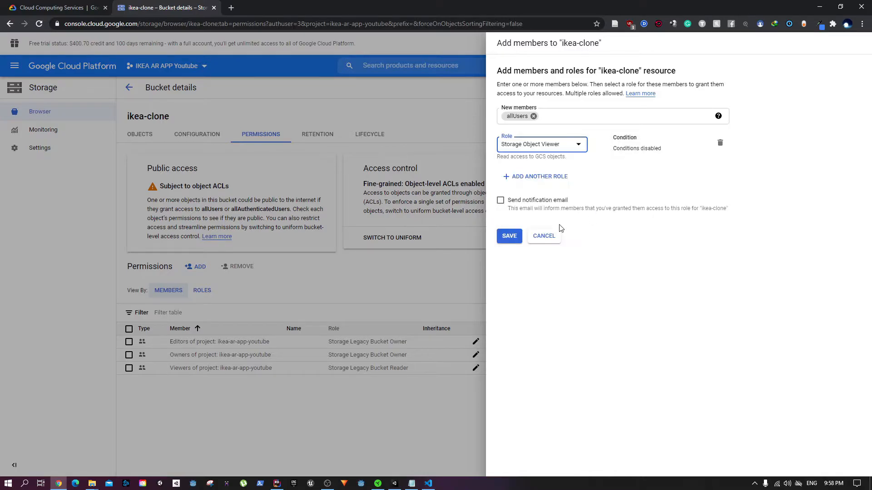
left_click(509, 237)
left_click(518, 301)
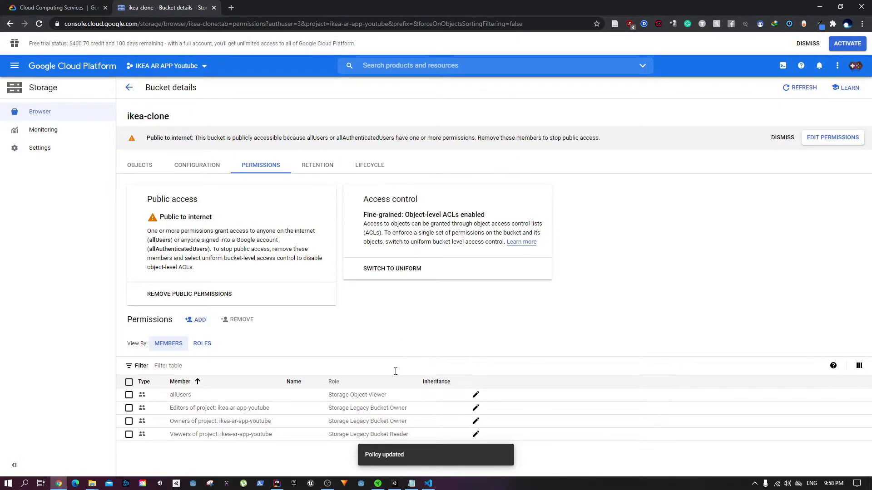
Review the ikea-clone bucket's object list and its configuration details
left_click(144, 170)
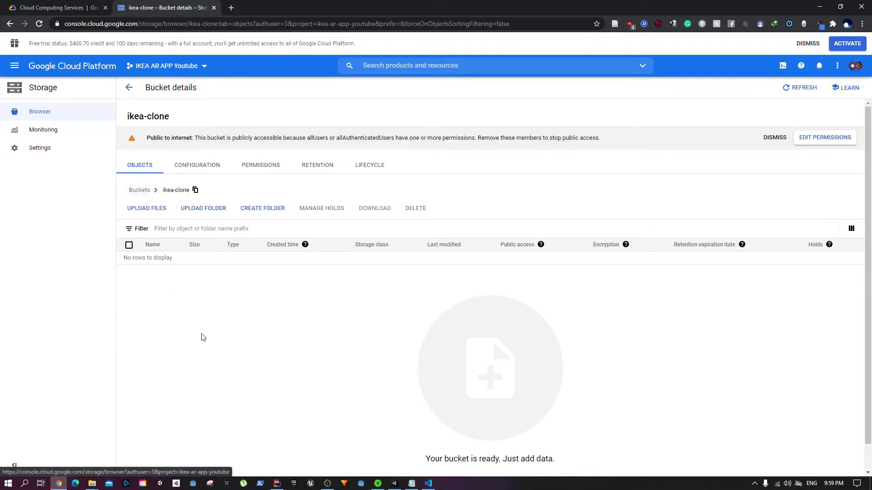
right_click(200, 335)
left_click(173, 327)
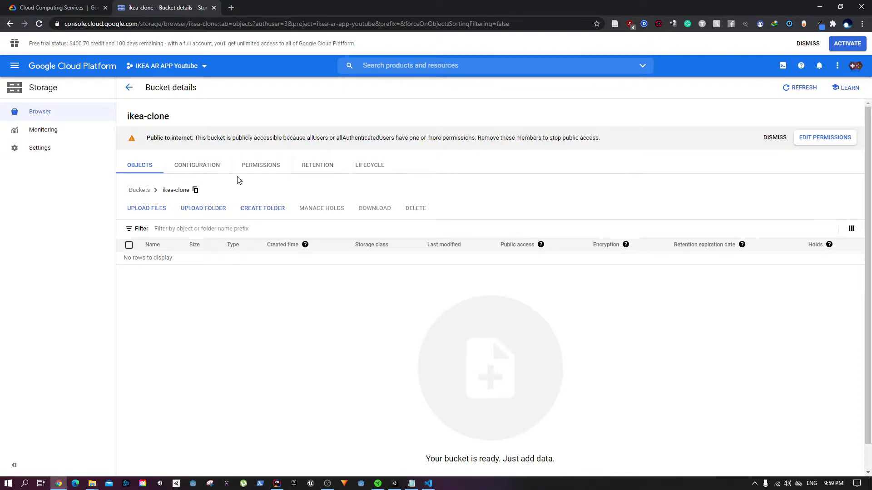
left_click(196, 165)
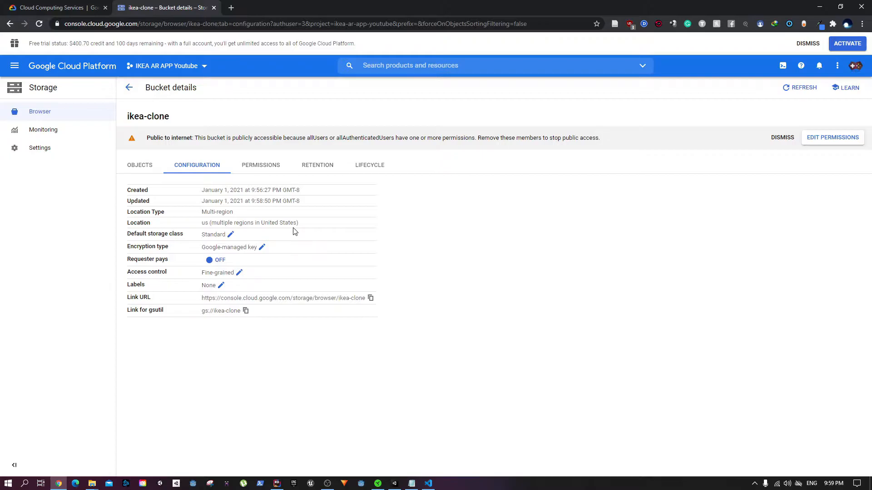
left_click(140, 168)
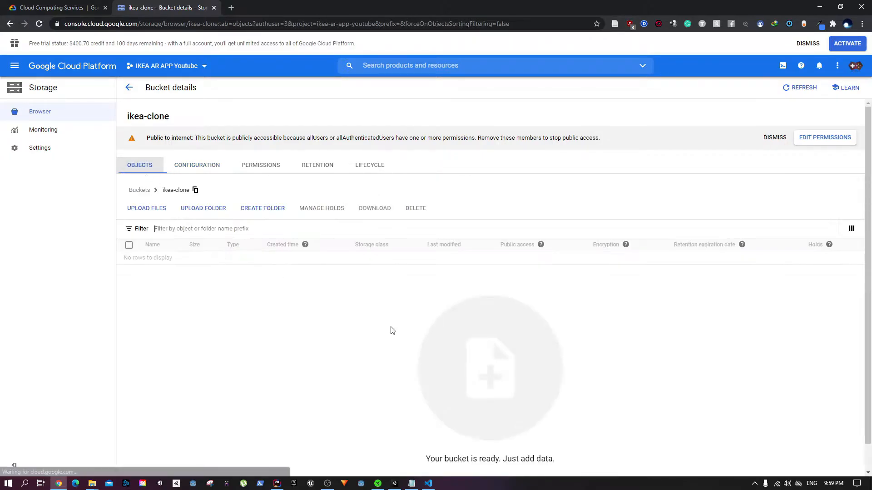
Switch to the FurnitureAR project in Unity, open the Addressables settings and widen the Inspector to show them fully
left_click(394, 484)
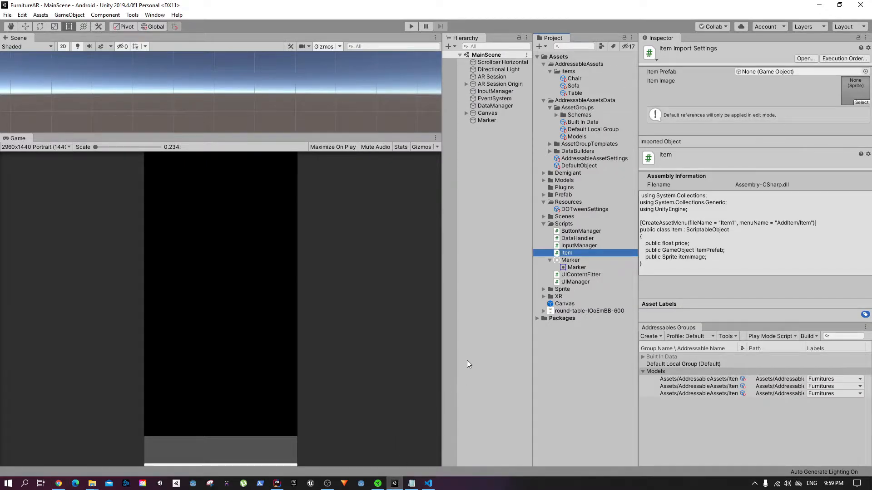
left_click_drag(443, 101, 550, 102)
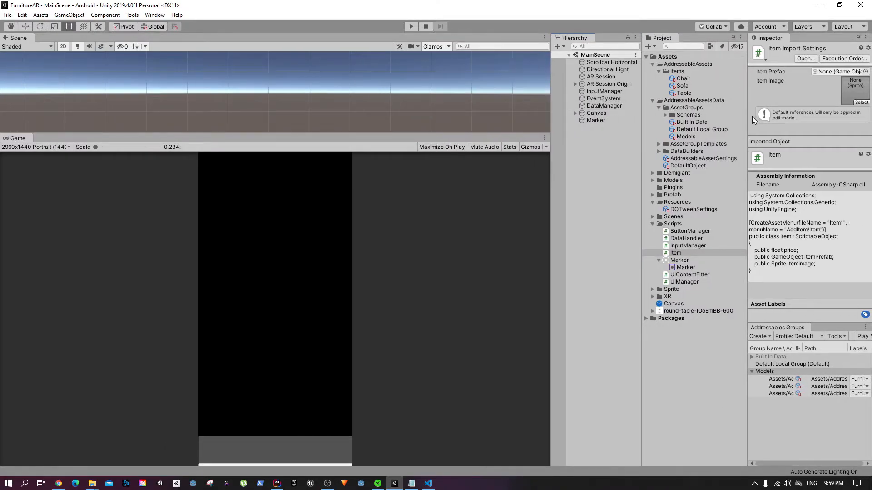
left_click_drag(749, 116, 644, 125)
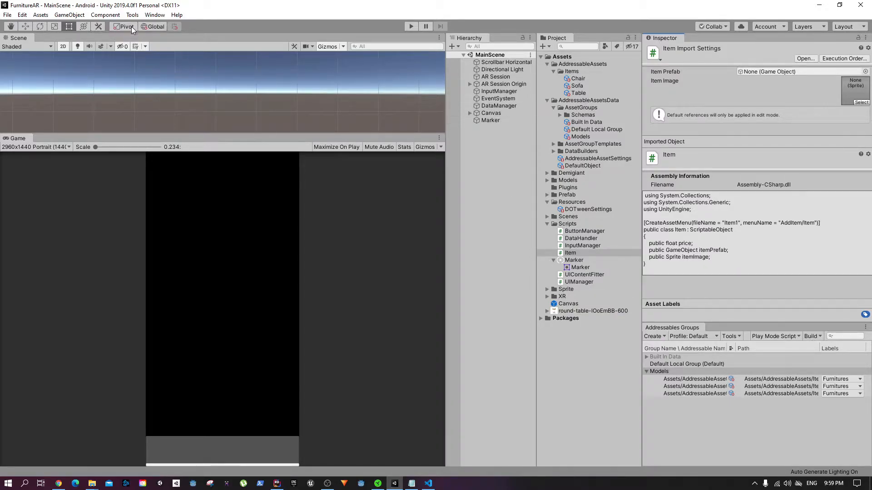
left_click(159, 17)
mouse_move(176, 83)
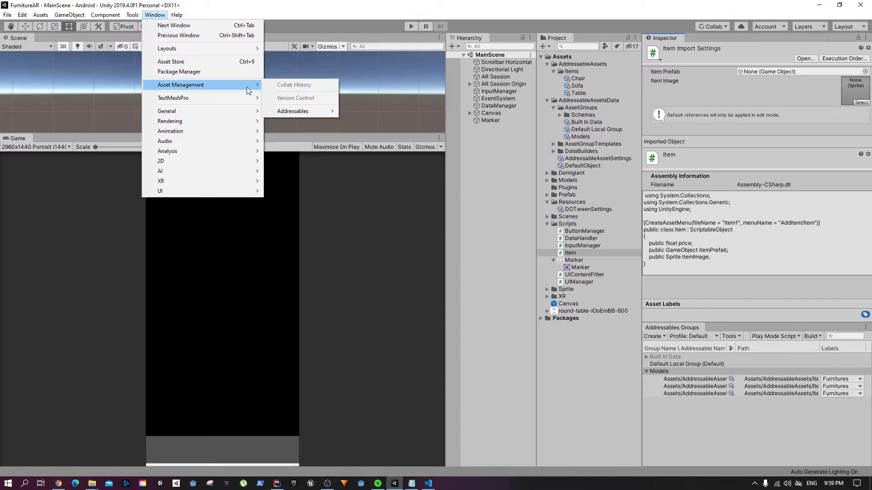
mouse_move(284, 112)
left_click(356, 121)
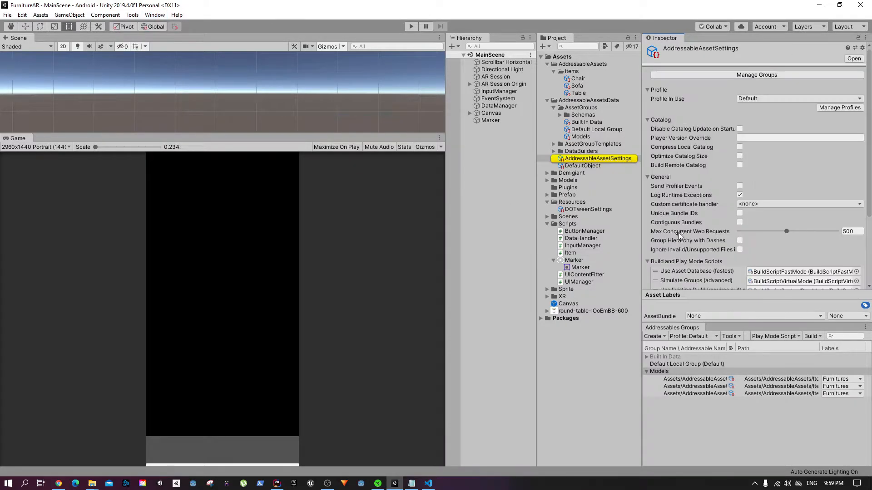
scroll(807, 275, "down", 5)
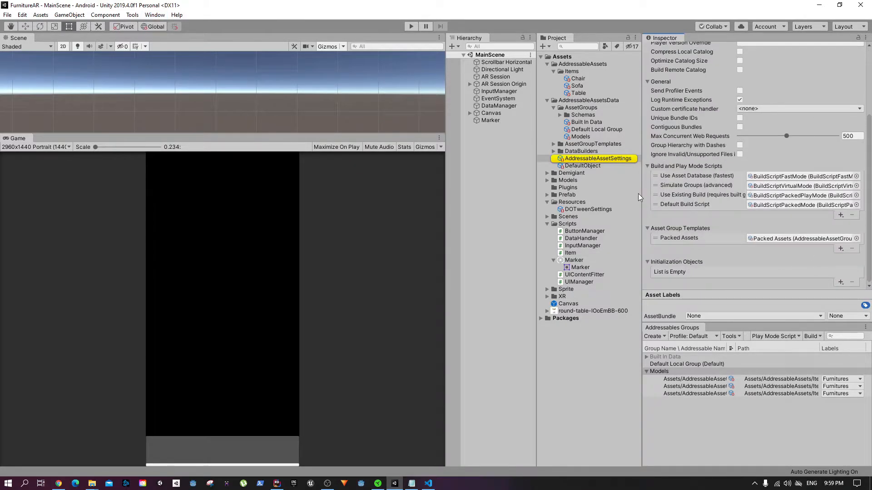
left_click_drag(639, 193, 573, 194)
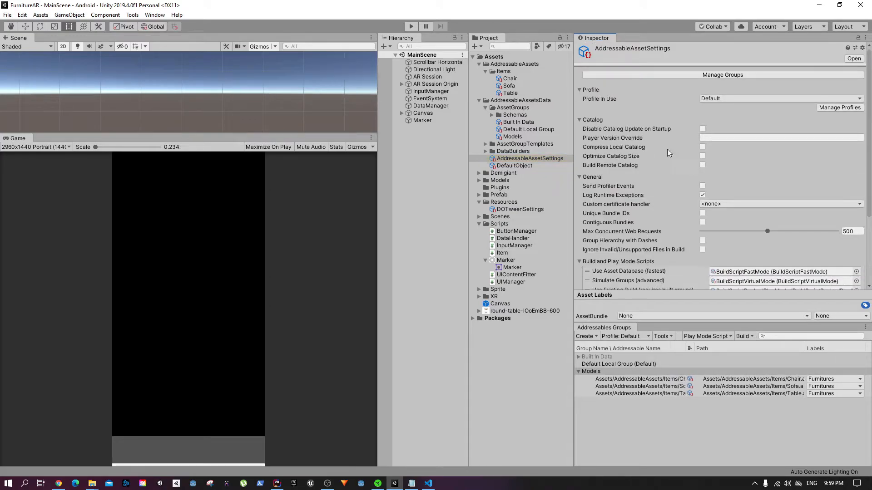
Enable Build Remote Catalog, with RemoteBuildPath as the build path and RemoteLoadPath as the load path
left_click(728, 97)
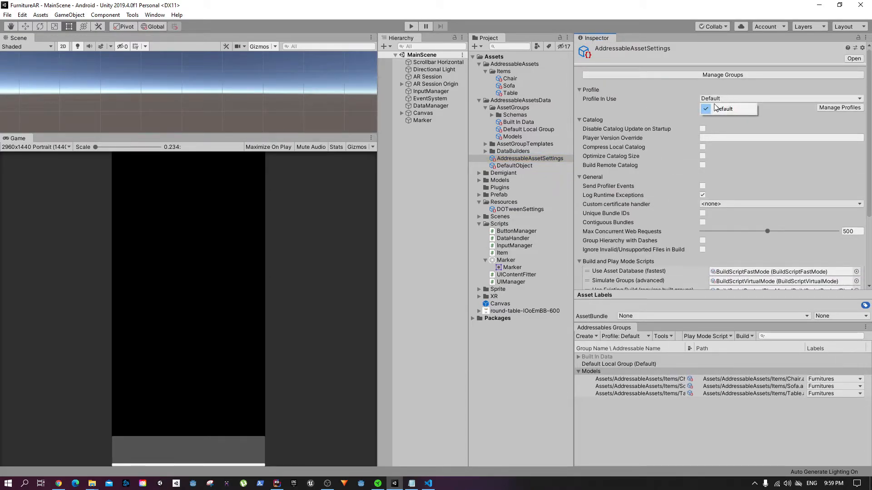
left_click(652, 107)
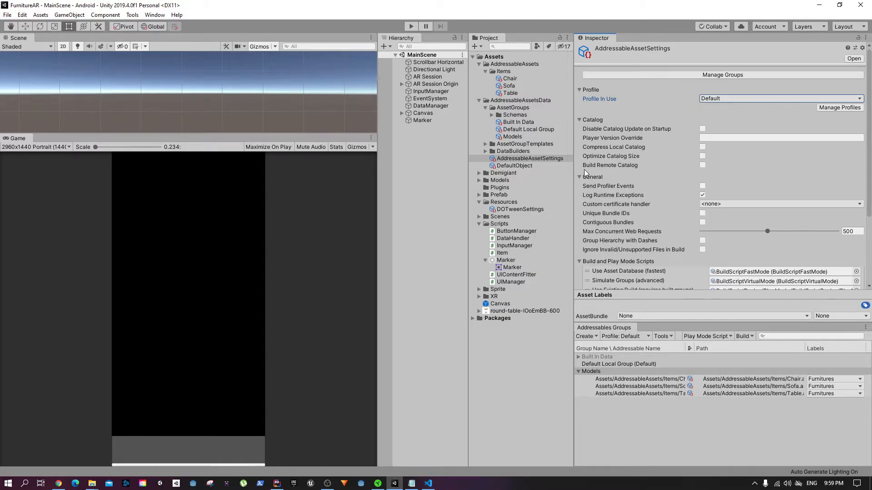
mouse_move(587, 167)
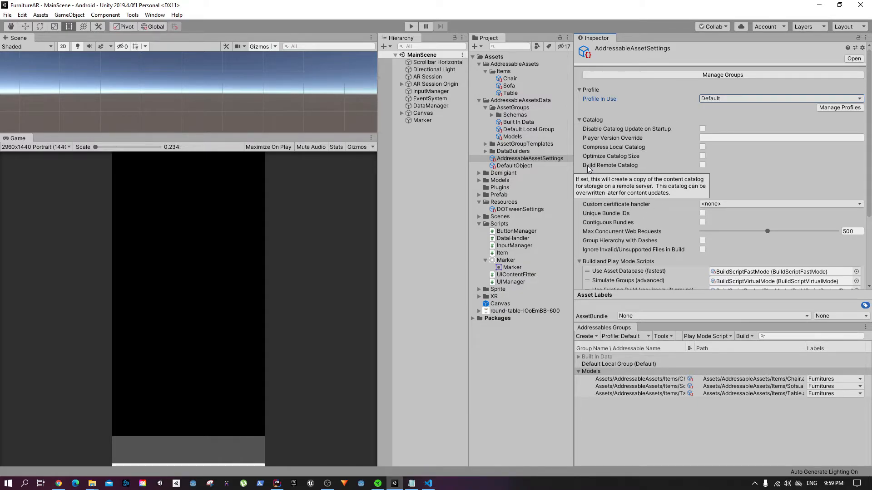
left_click(702, 165)
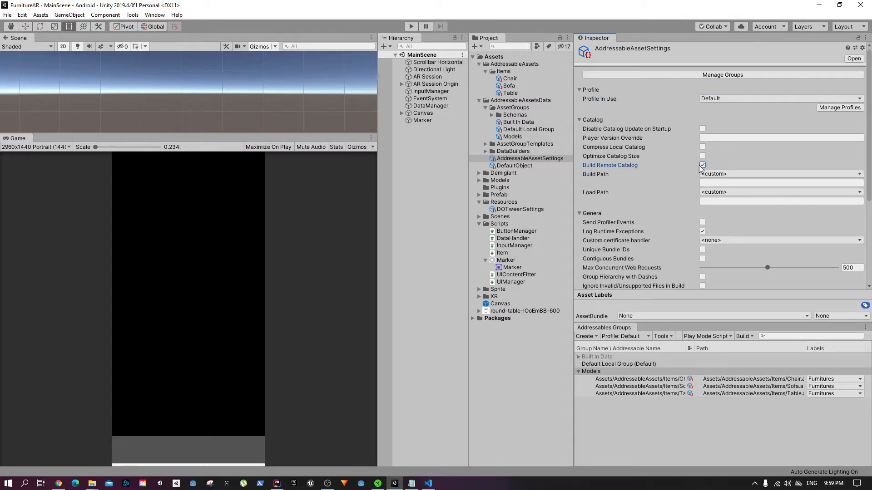
left_click(761, 176)
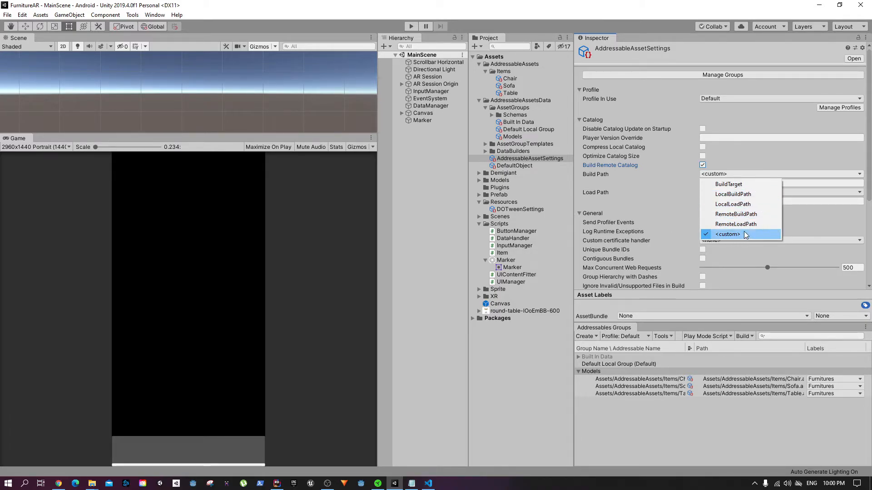
left_click(746, 217)
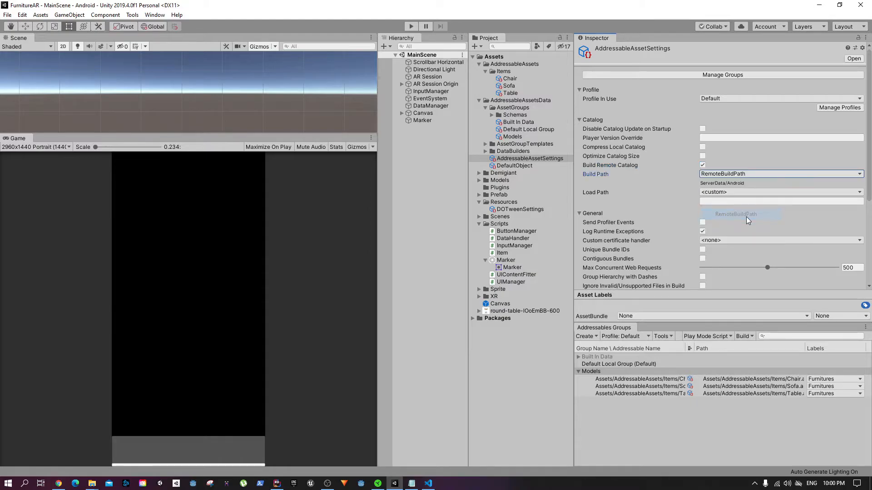
left_click(744, 192)
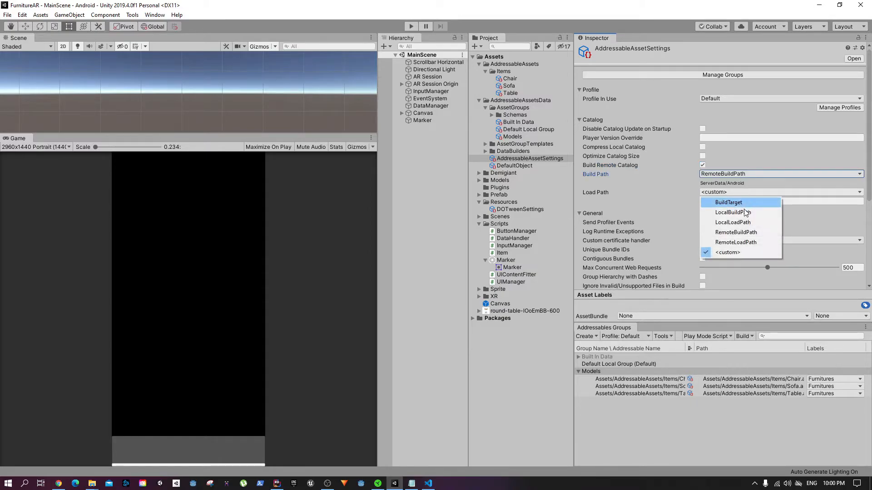
left_click(744, 242)
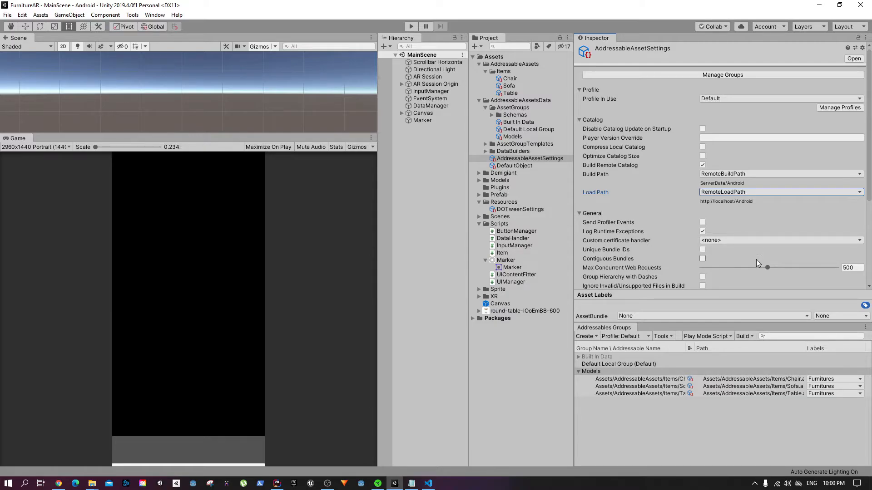
Run a new build of the project's addressable content
left_click(745, 337)
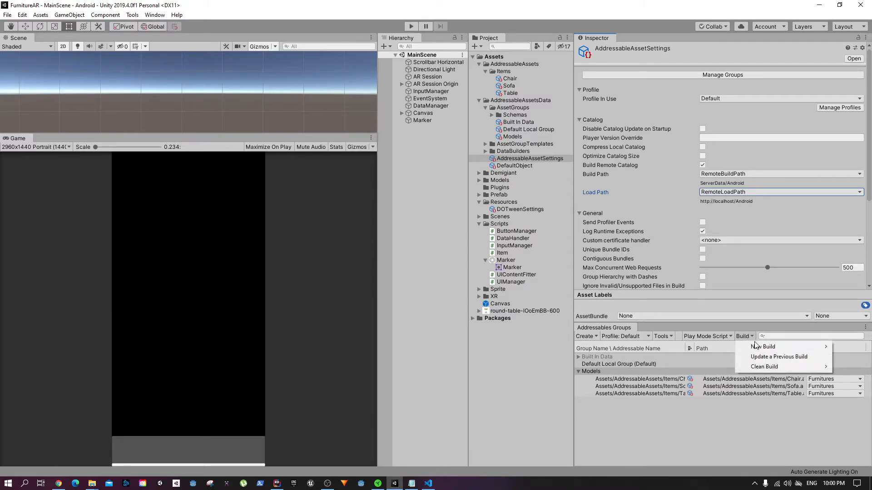
mouse_move(755, 346)
left_click(664, 348)
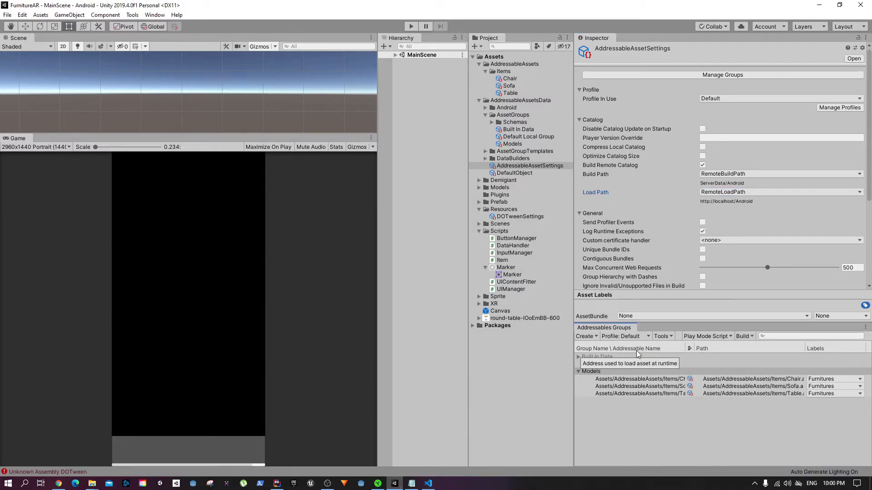
left_click(743, 336)
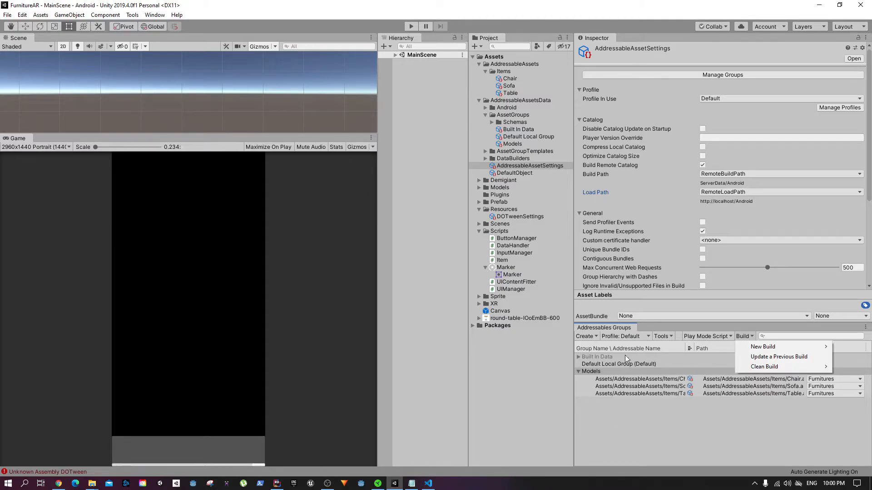
Open the Addressables Groups window
left_click(162, 16)
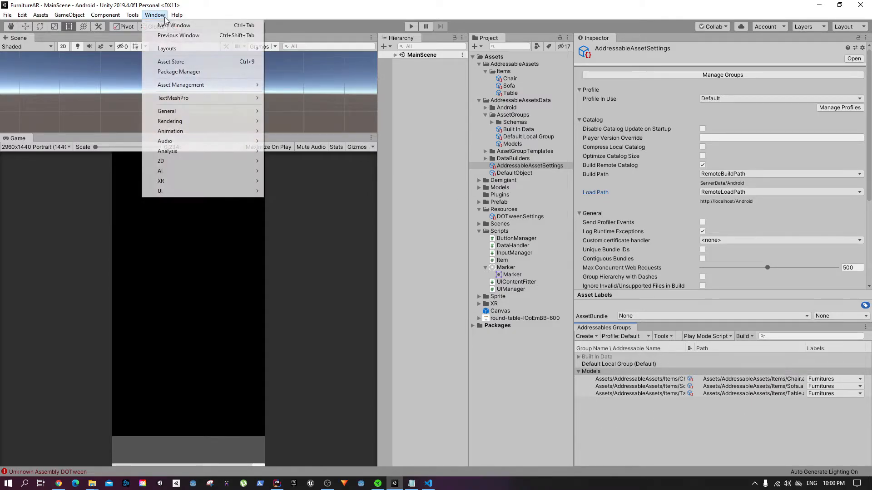
mouse_move(201, 84)
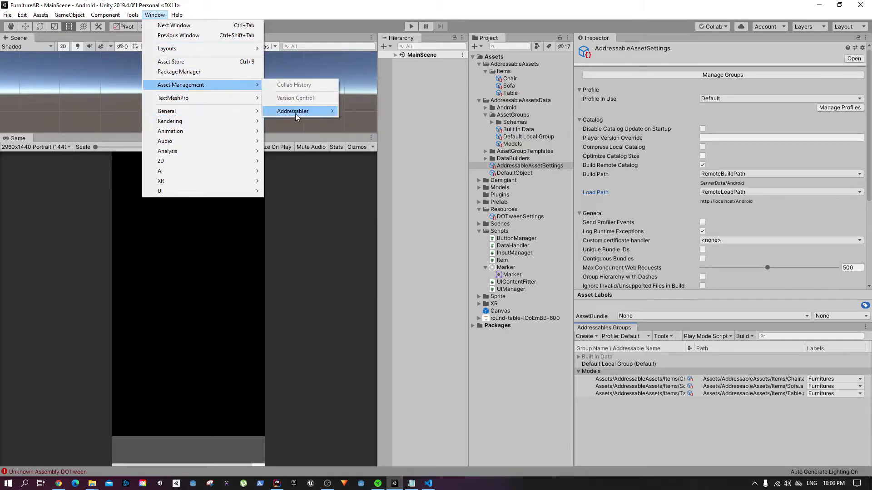
mouse_move(296, 112)
left_click(370, 113)
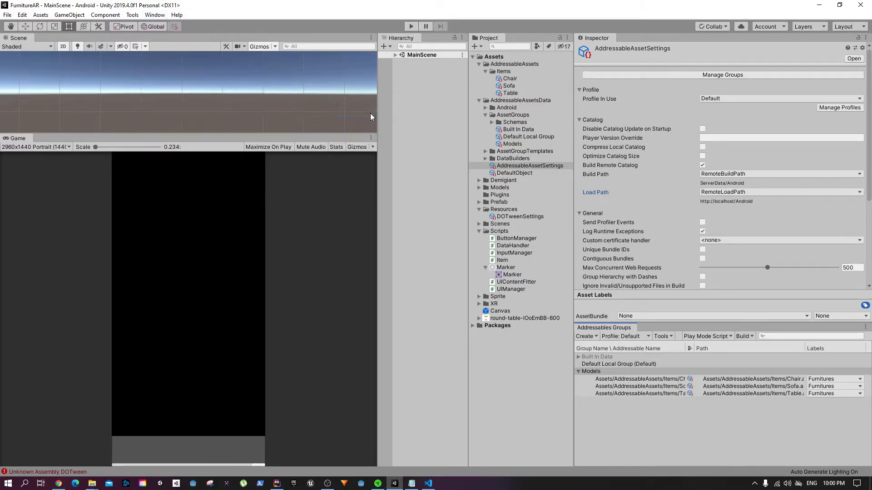
left_click(749, 337)
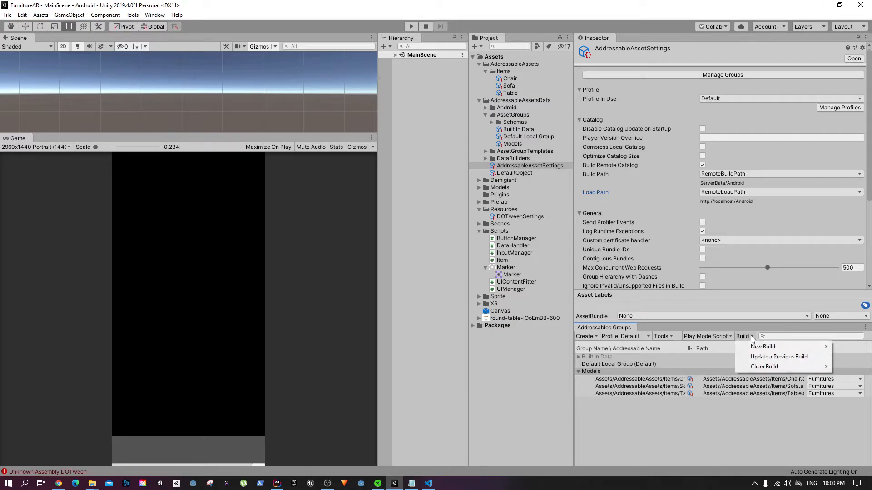
mouse_move(755, 349)
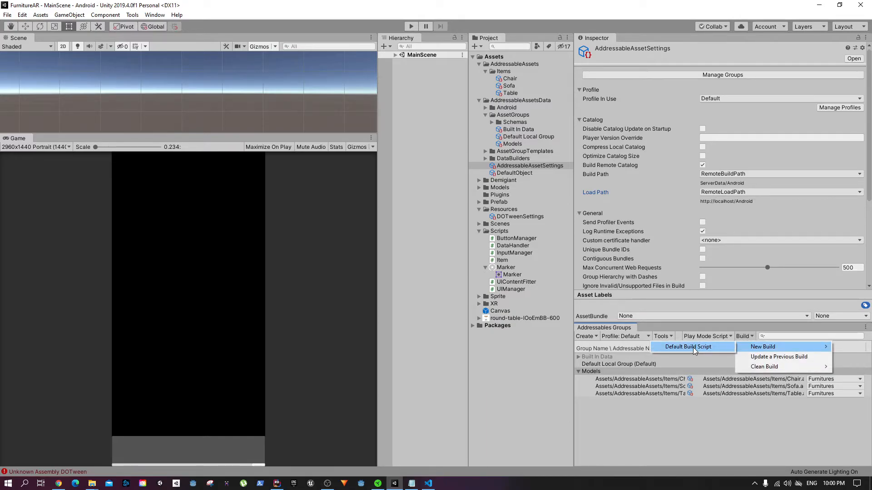
left_click(500, 62)
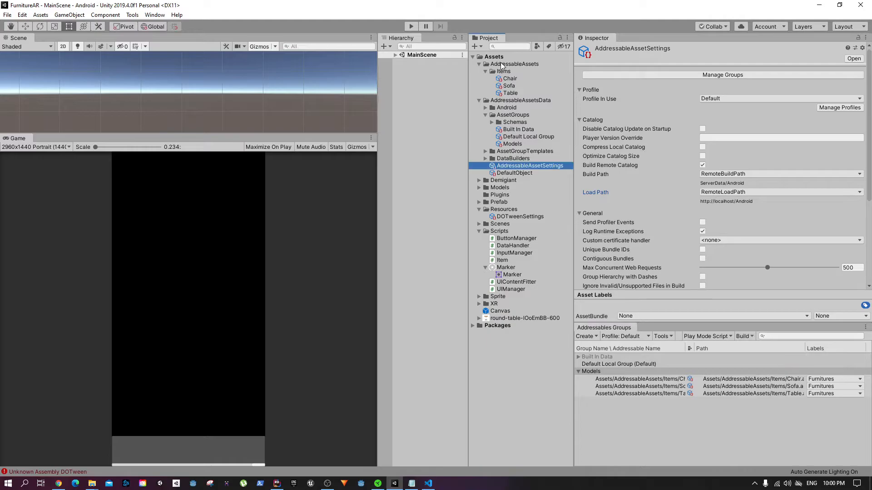
Reveal the AddressableAssets folder in File Explorer and open the FurnitureAR project's ServerData/Android folder
left_click(510, 59)
right_click(510, 63)
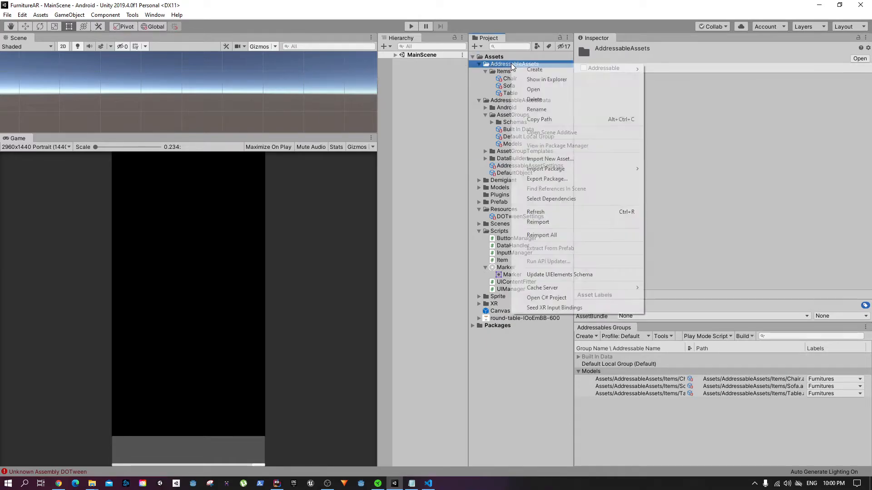
left_click(555, 79)
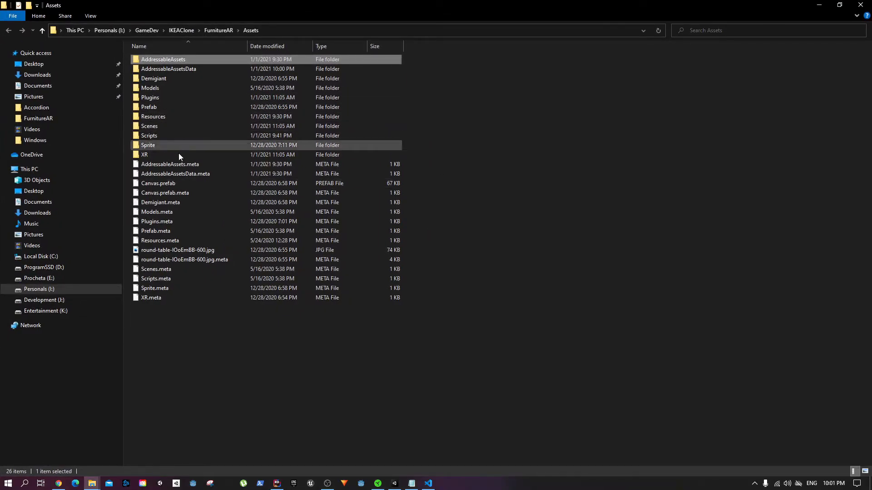
left_click(220, 29)
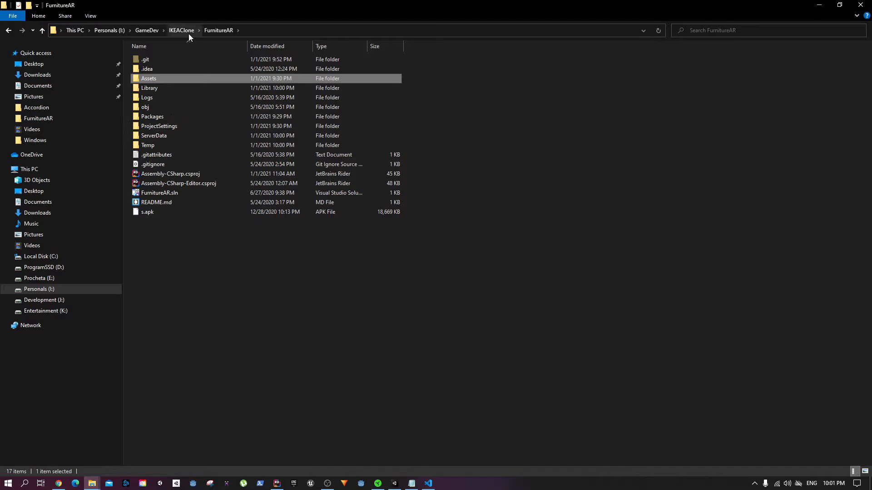
double_click(158, 135)
double_click(169, 63)
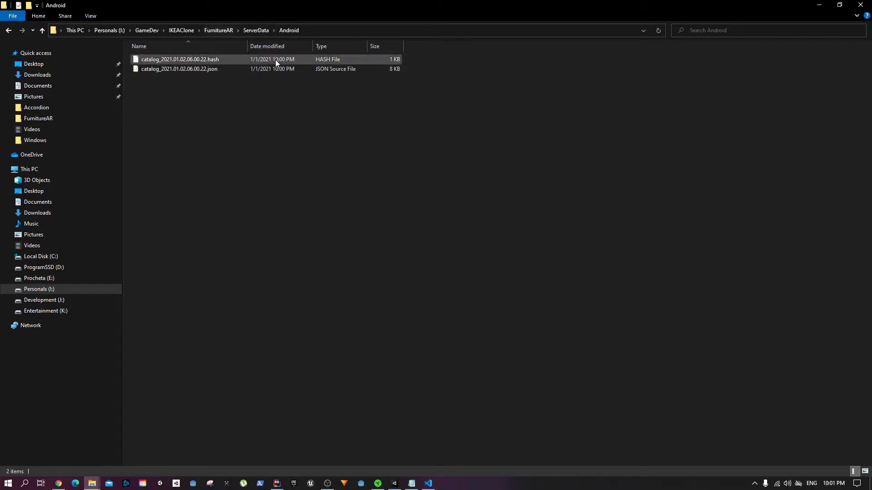
Upload the Android folder from ServerData into the ikea-clone bucket in Chrome
left_click(257, 30)
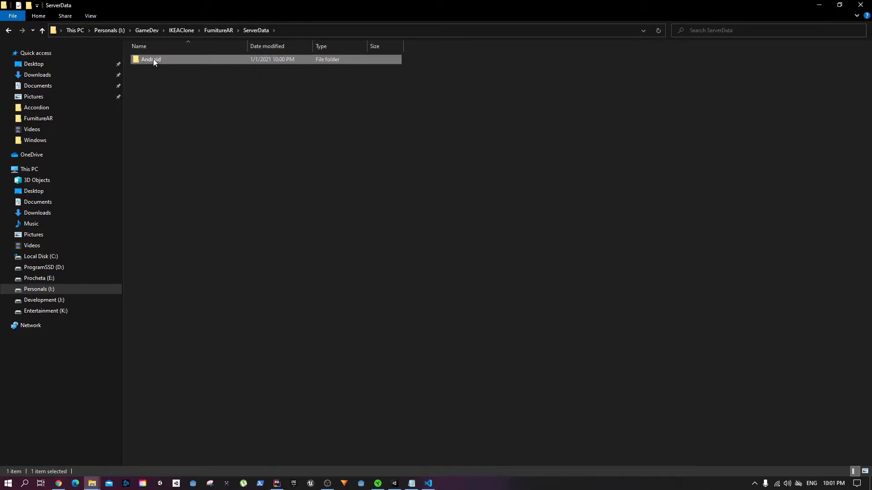
left_click_drag(286, 5, 0, 27)
left_click(58, 484)
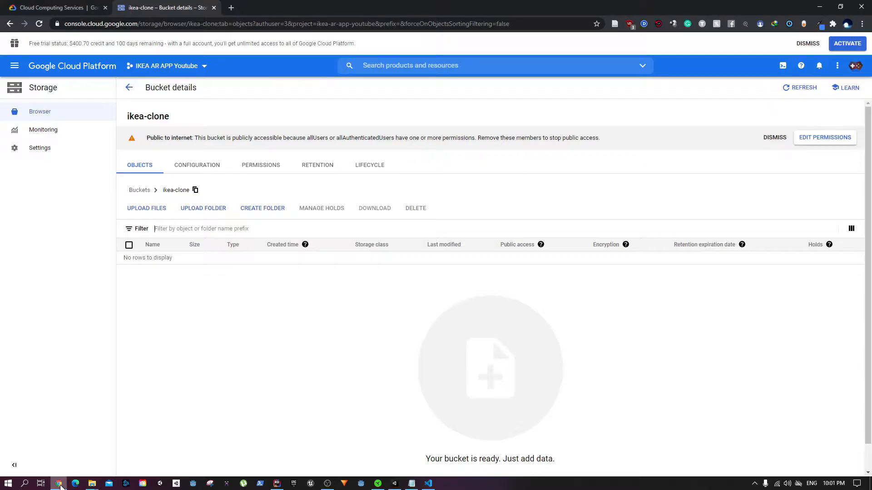
left_click_drag(871, 400, 467, 376)
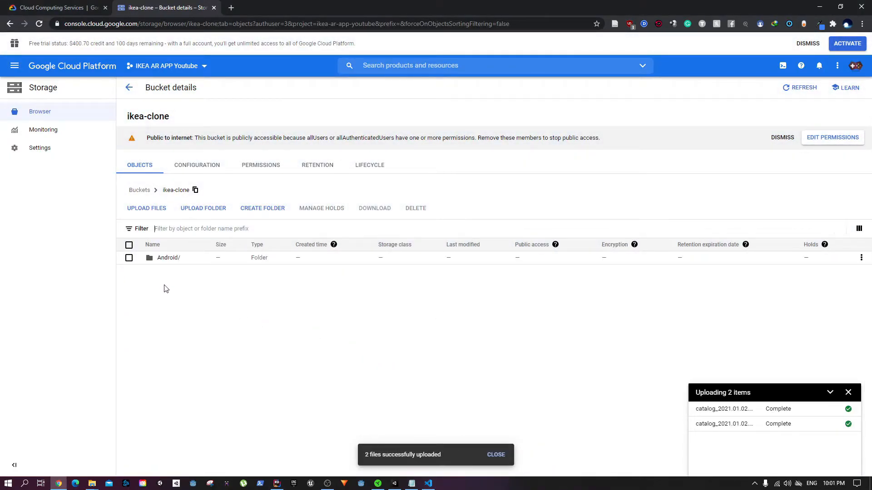
Open the bucket's Android folder and load the public URL of the catalog .hash file in a new browser tab, cancelling its download
left_click(166, 258)
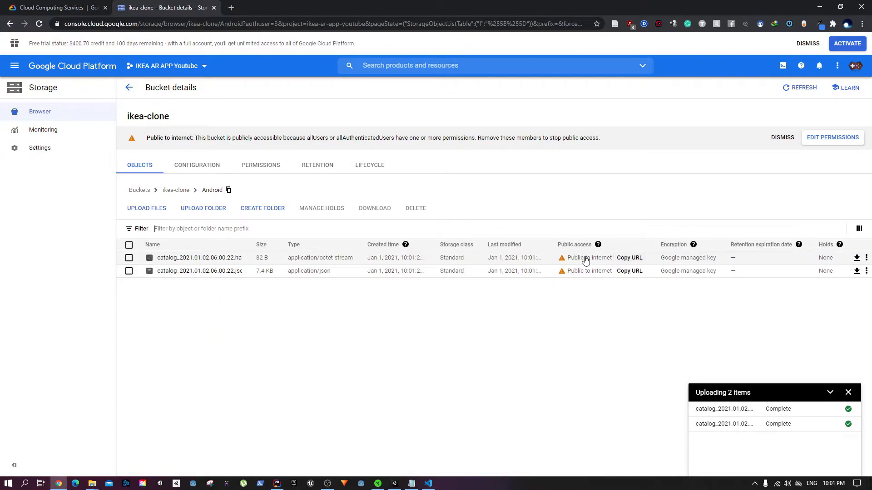
left_click(629, 259)
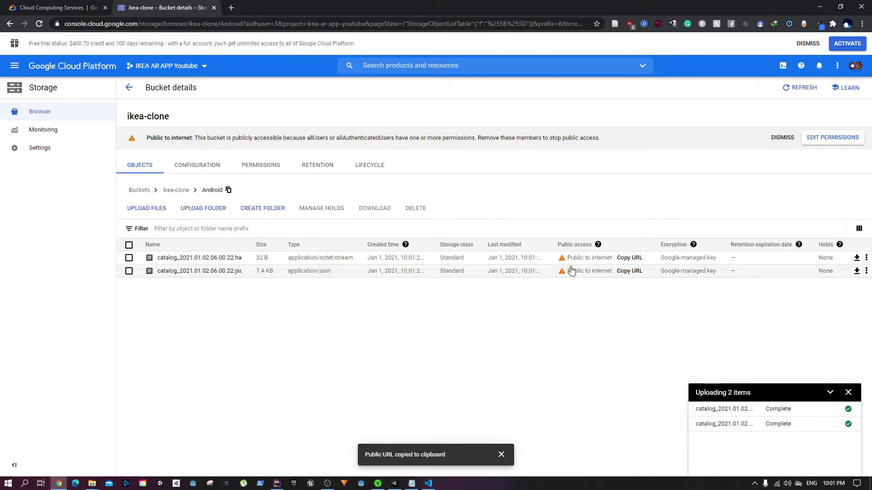
left_click(233, 7)
right_click(224, 23)
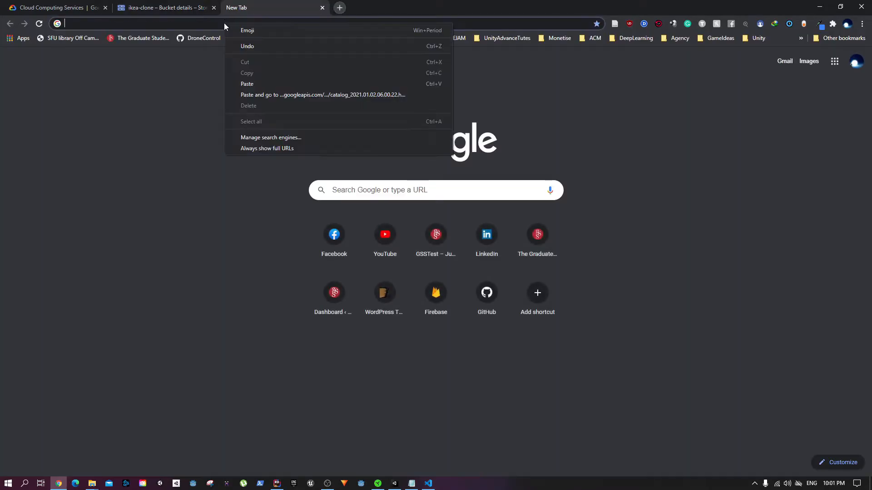
left_click(282, 90)
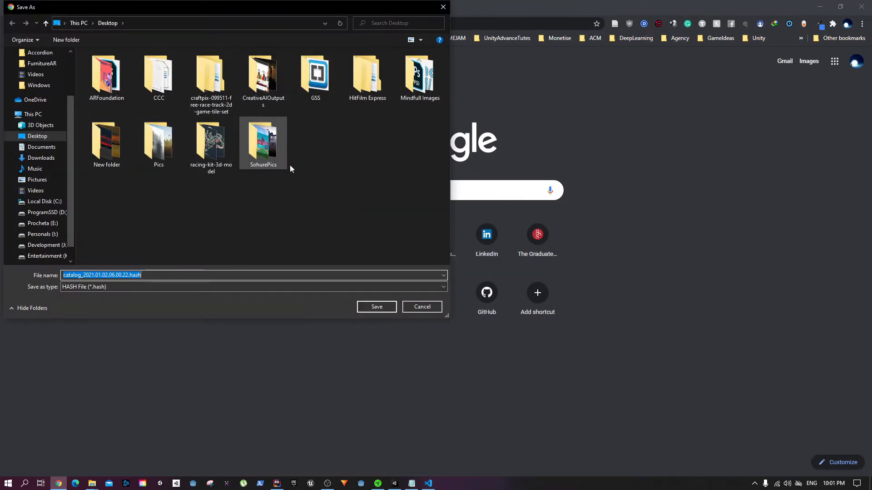
left_click(420, 306)
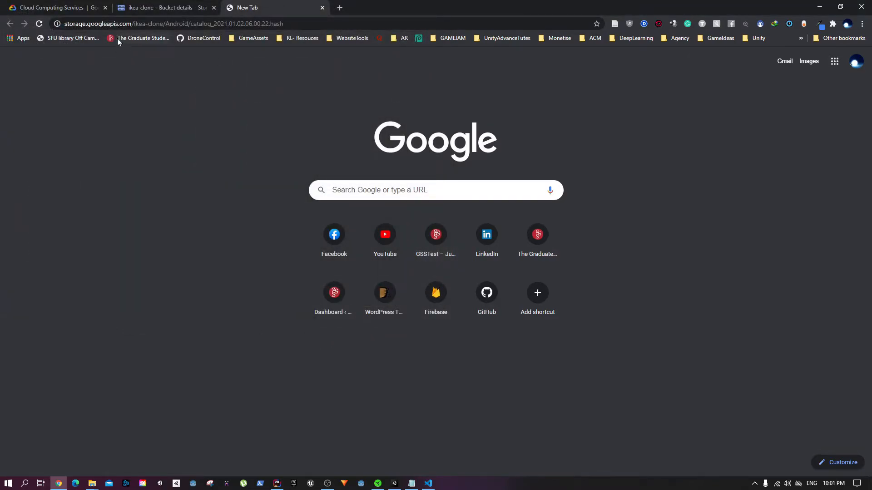
left_click_drag(64, 23, 162, 29)
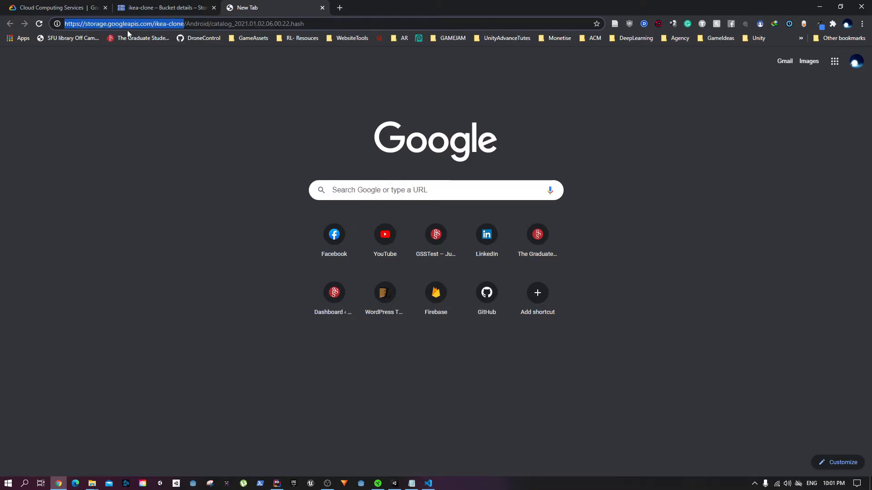
right_click(173, 26)
left_click(200, 72)
Switch to Unity and open the Addressables settings
left_click(820, 6)
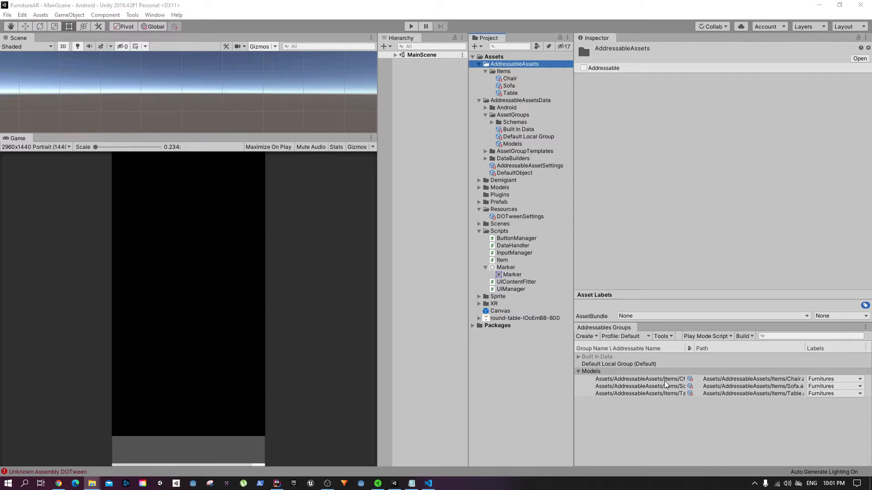
left_click(154, 15)
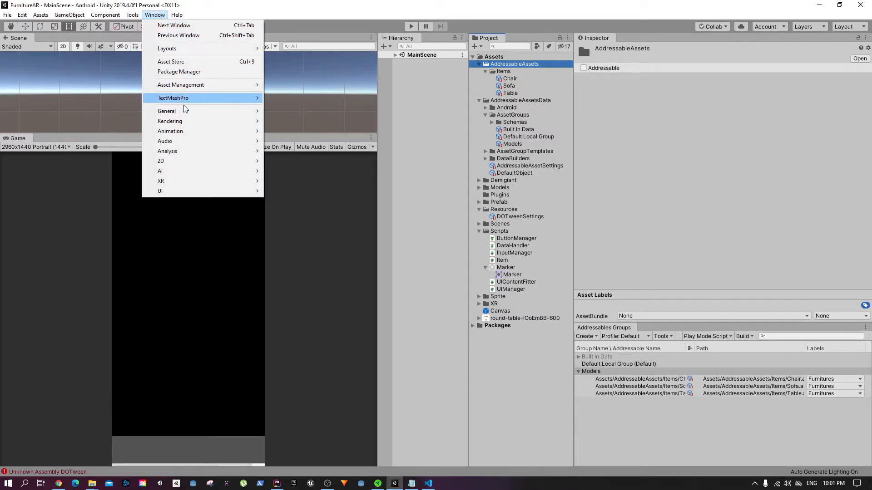
mouse_move(191, 85)
mouse_move(317, 114)
left_click(376, 122)
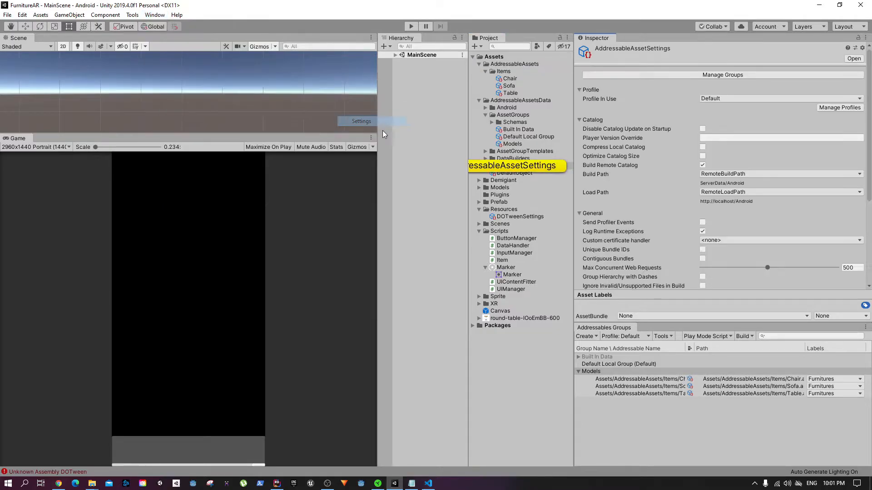
left_click(839, 108)
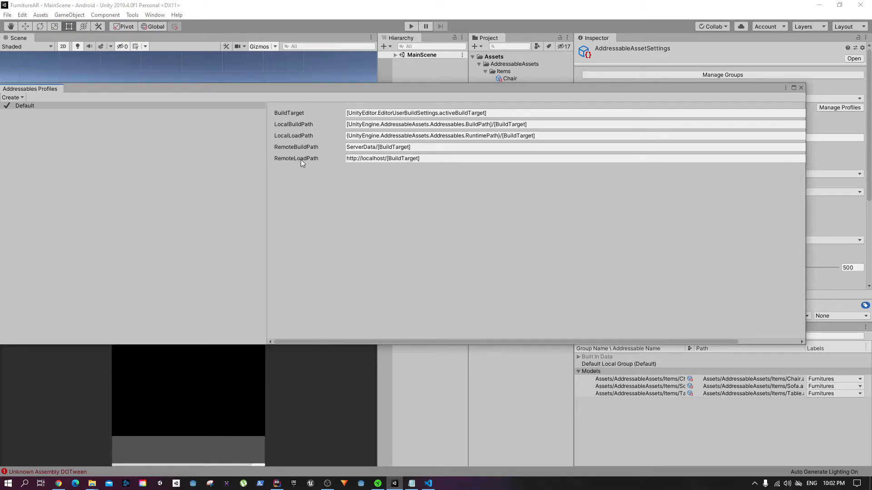
left_click(370, 160)
left_click(375, 159)
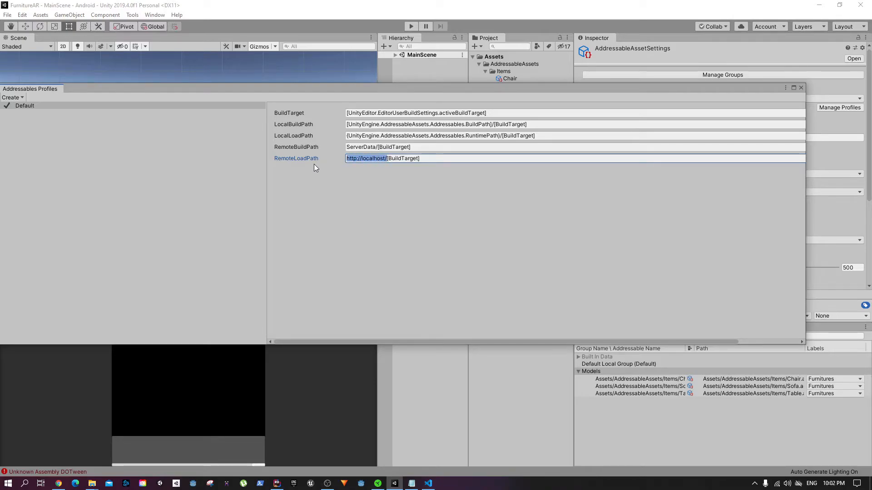
key("ctrl+v")
type("/")
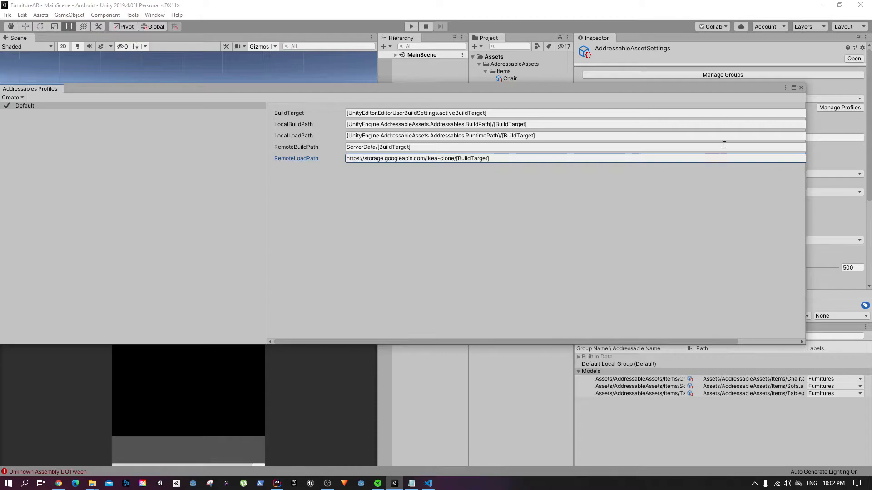
left_click(801, 87)
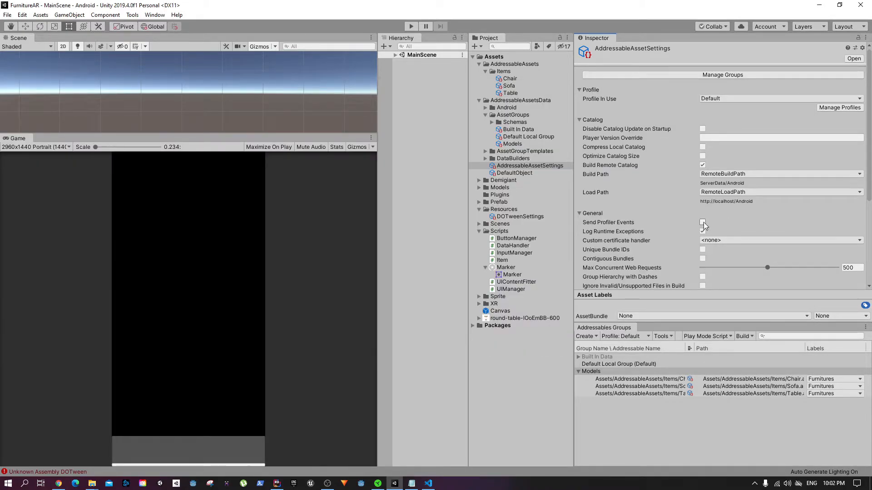
Reselect RemoteLoadPath as the remote catalog's load path
left_click(725, 194)
left_click(646, 198)
left_click(716, 194)
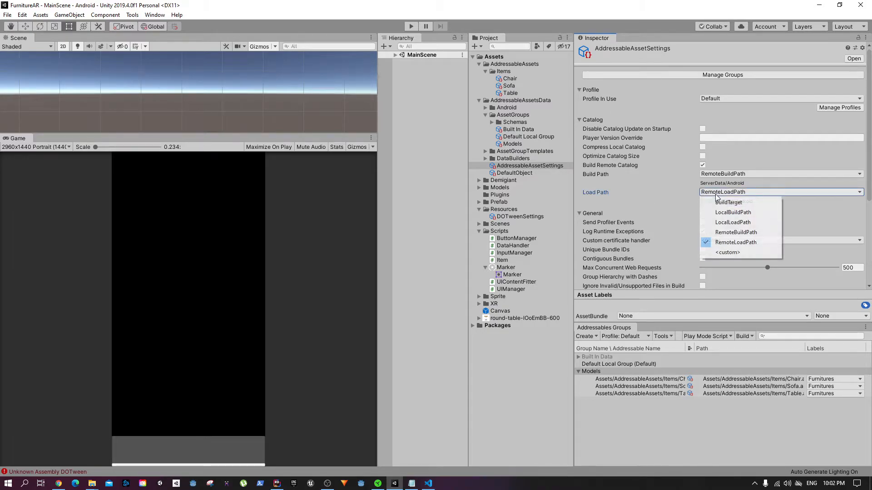
left_click(736, 242)
left_click(830, 109)
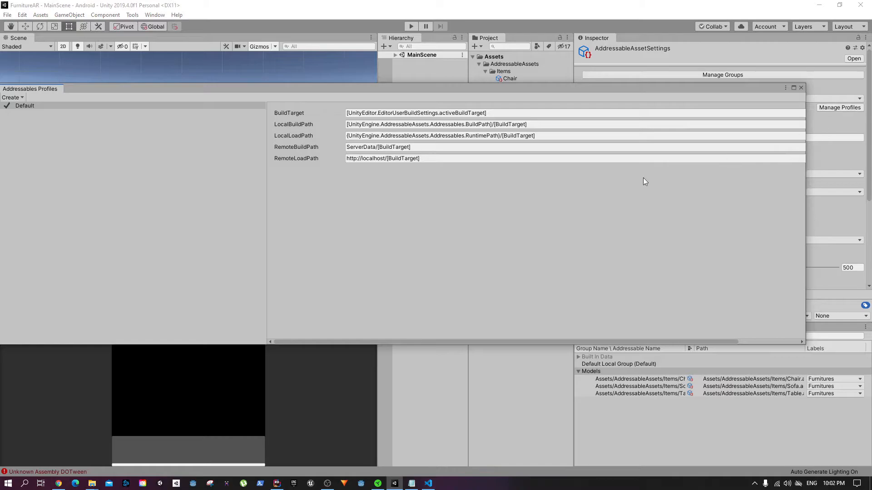
left_click_drag(388, 160, 339, 162)
key("ctrl+v")
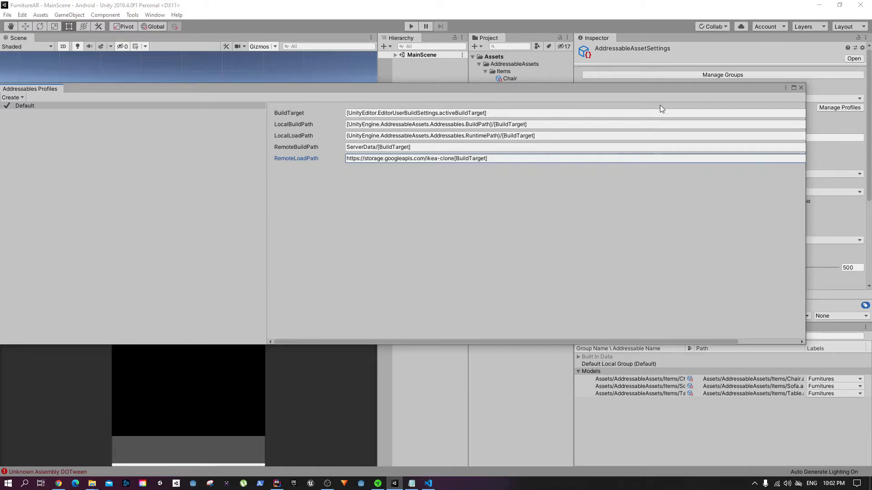
left_click_drag(692, 91, 494, 118)
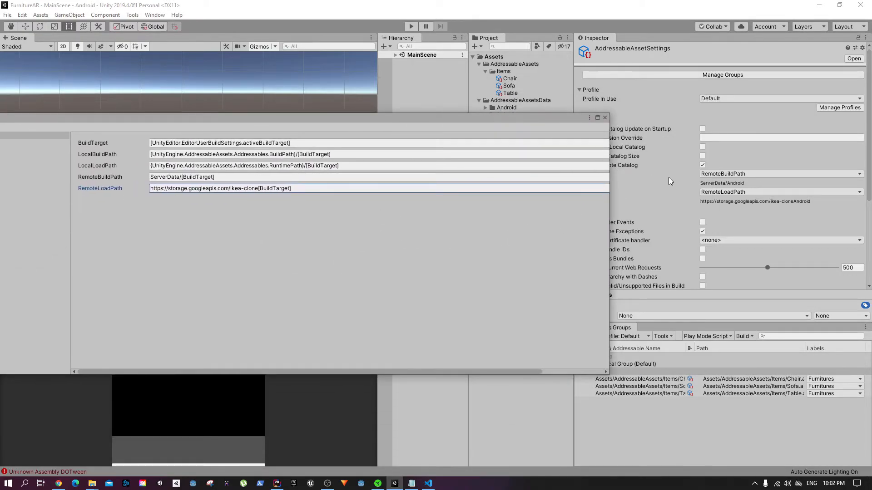
left_click(260, 188)
left_click(259, 188)
type("/")
left_click_drag(297, 121, 507, 113)
left_click(545, 177)
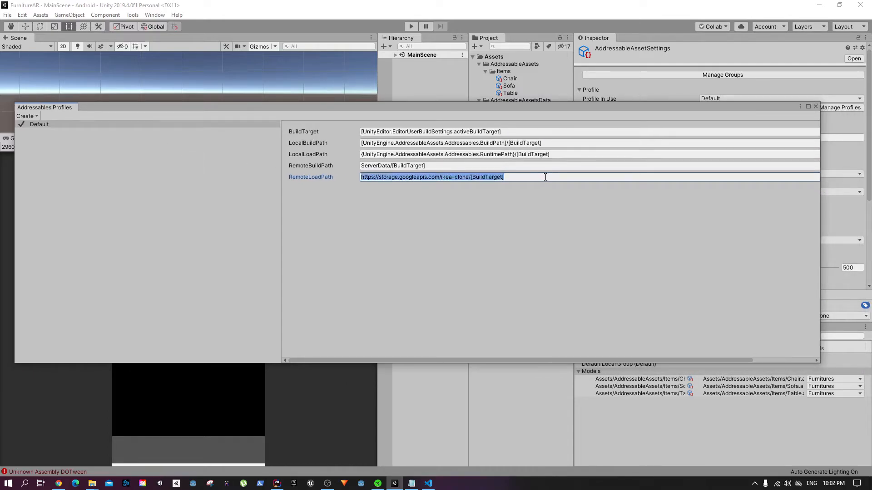
left_click(815, 107)
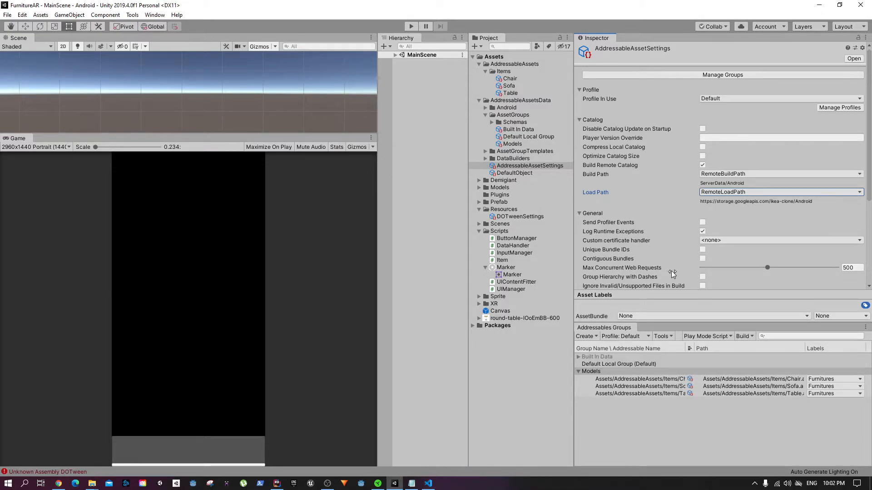
Set the Models group's build path to RemoteBuildPath and its load path to RemoteLoadPath
left_click(604, 371)
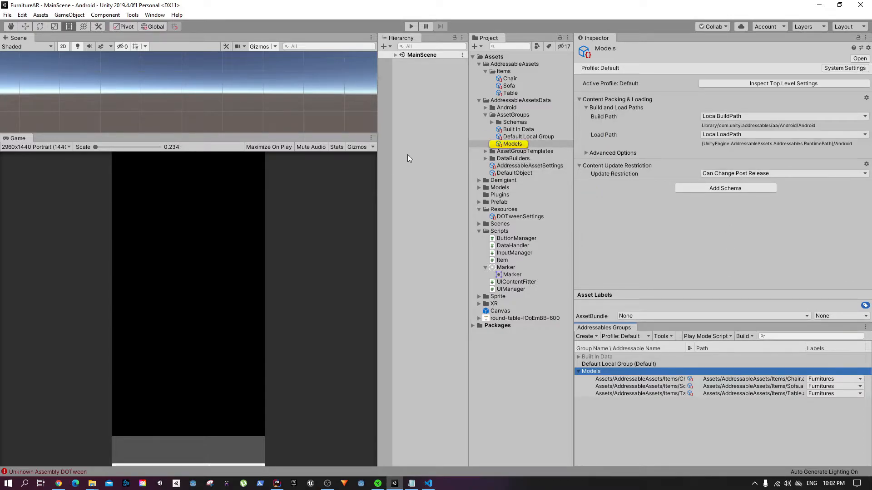
left_click(600, 371)
left_click(745, 116)
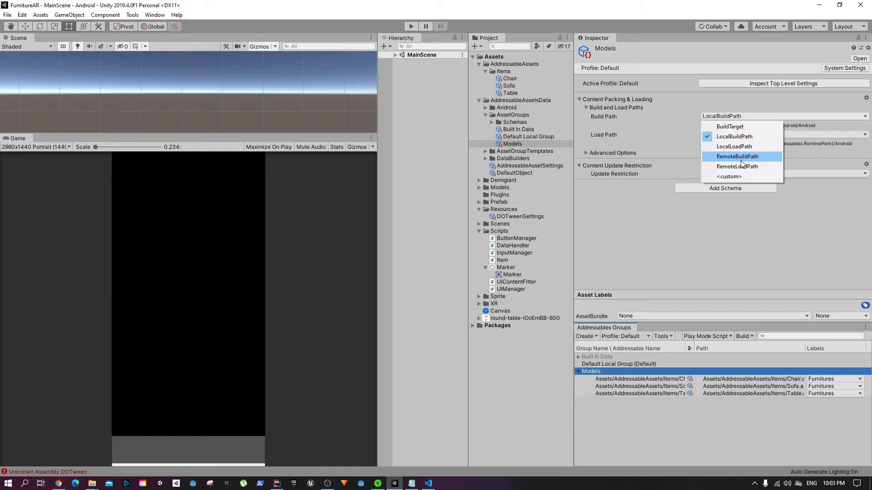
left_click(741, 159)
left_click(746, 135)
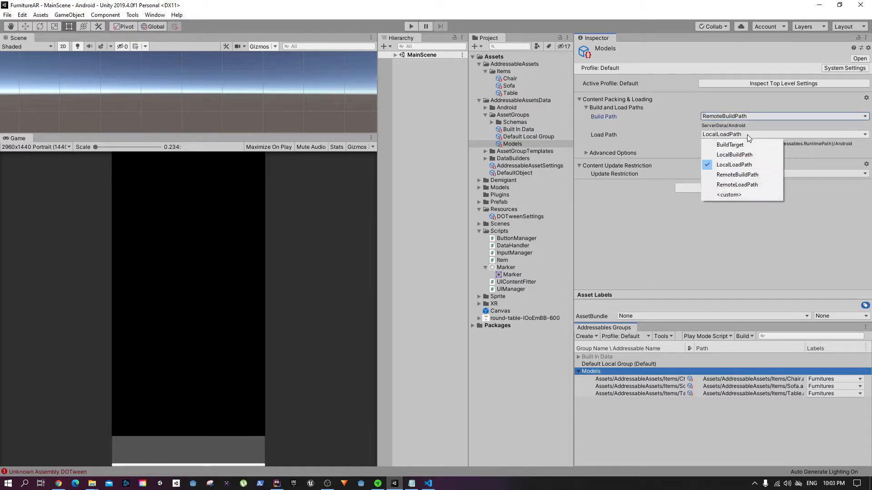
left_click(738, 184)
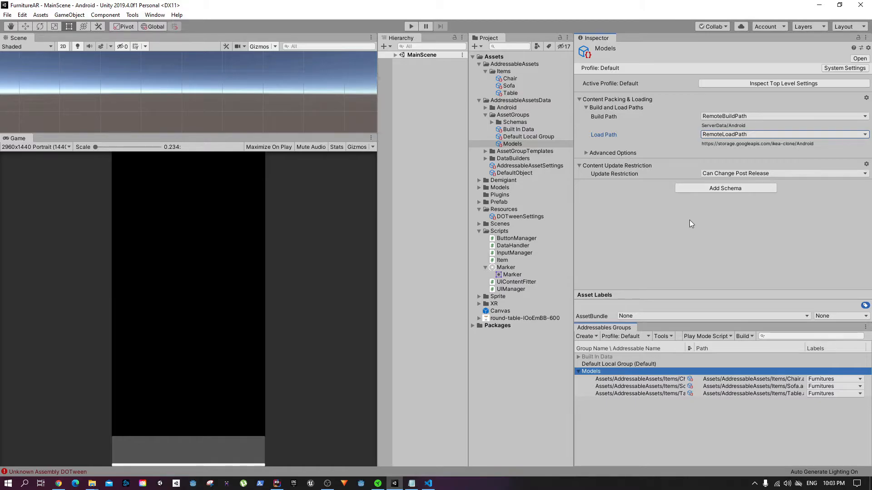
left_click(506, 400)
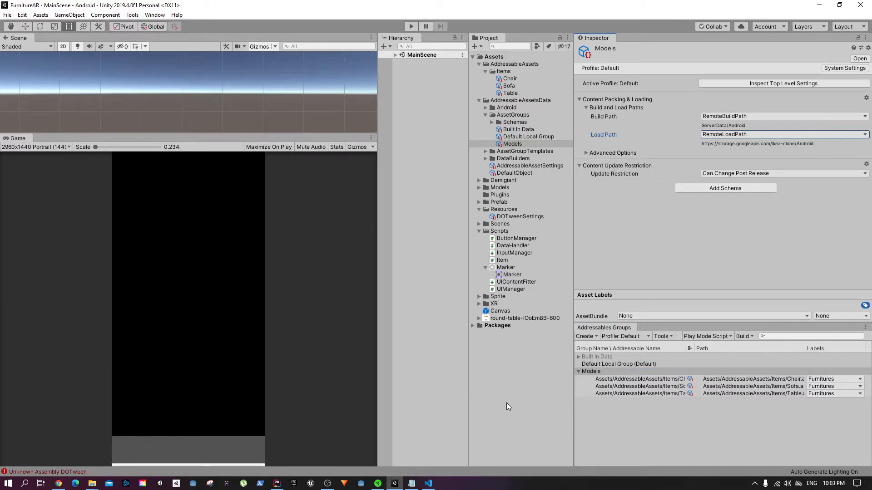
Switch to Chrome and permanently delete both catalog files from the ikea-clone bucket's Android folder
left_click(59, 484)
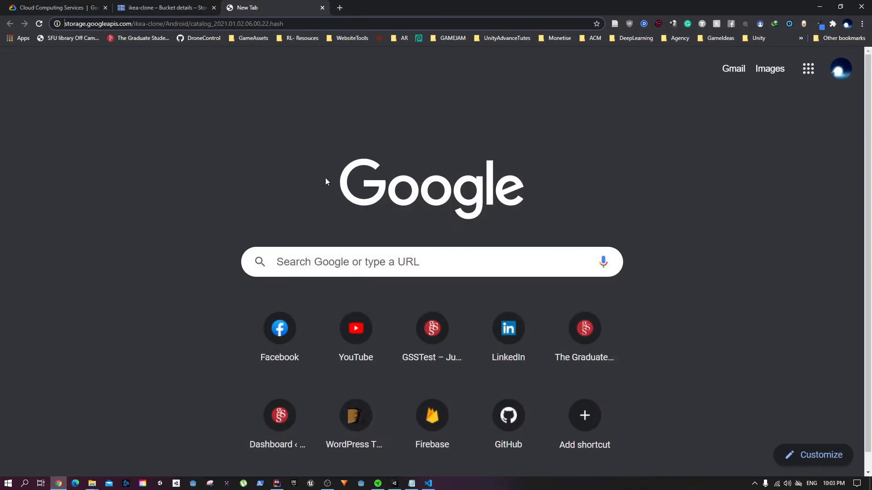
left_click(166, 8)
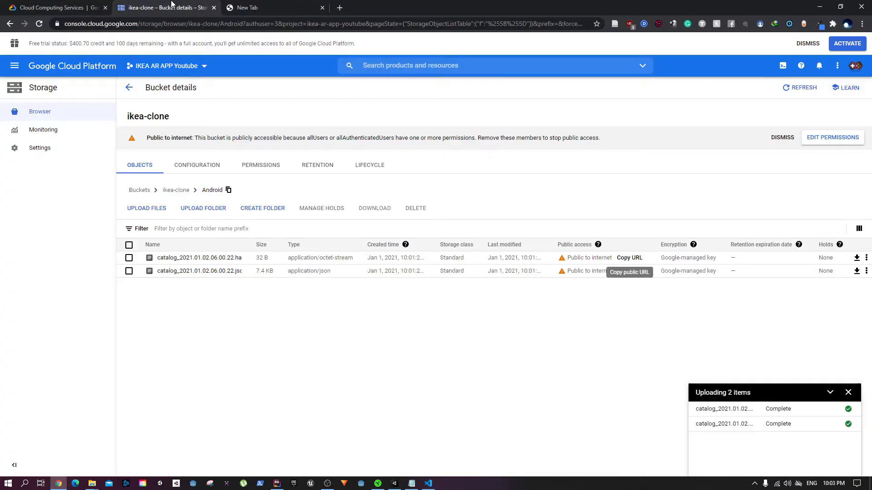
left_click(129, 245)
left_click(415, 208)
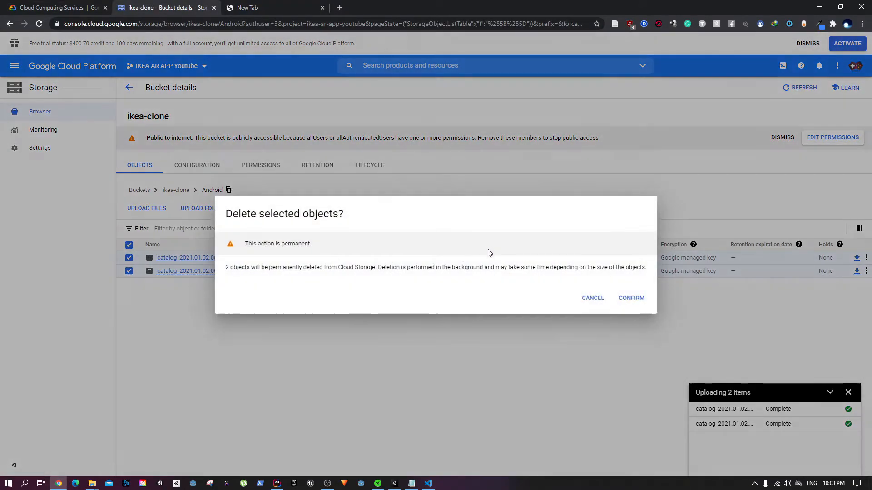
left_click(629, 298)
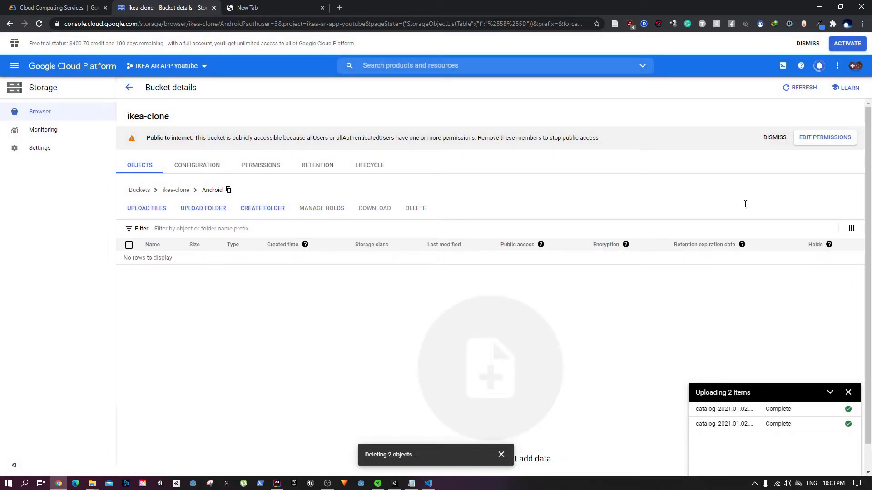
left_click(822, 7)
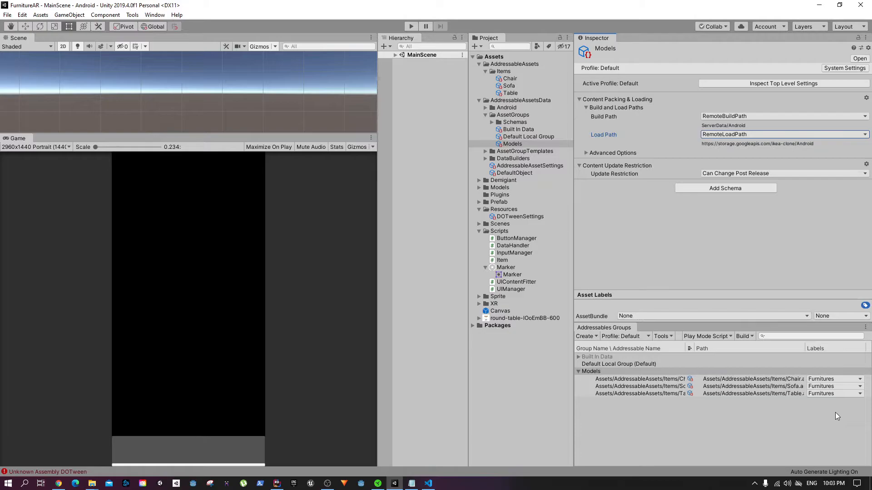
Set the Data Handler label on the DataManager object to Furnitures and save the scene
left_click(394, 69)
left_click(395, 55)
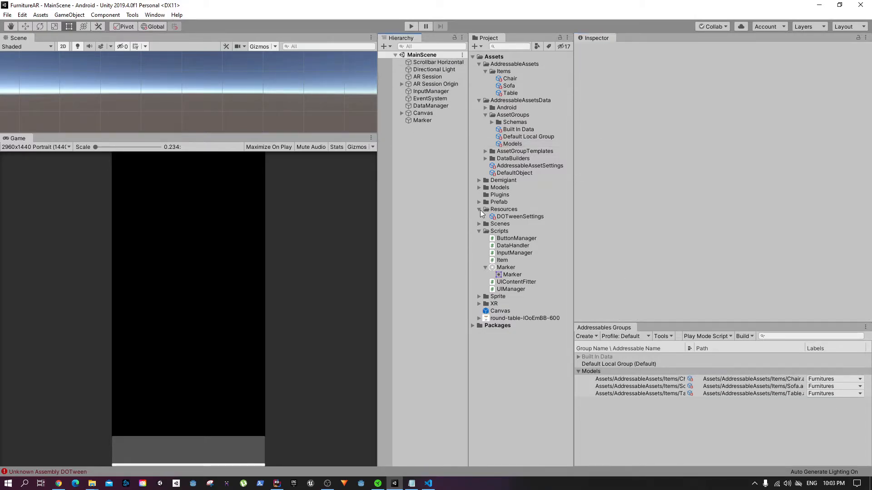
left_click(428, 106)
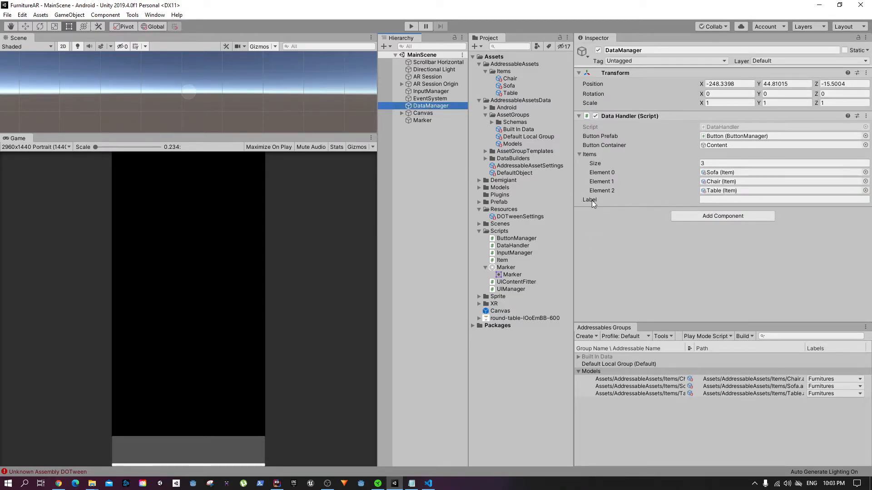
left_click(731, 200)
type("F")
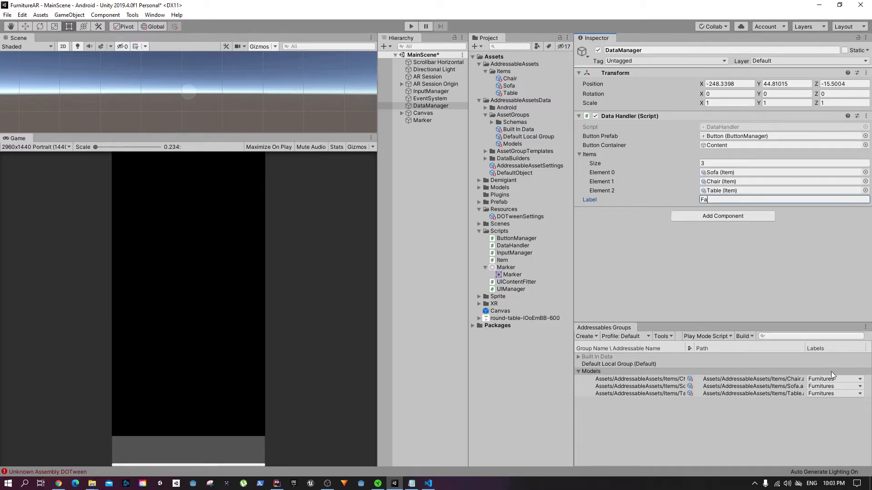
type("a")
key("BackSpace")
type("urnitures")
key("Return")
key("ctrl+s")
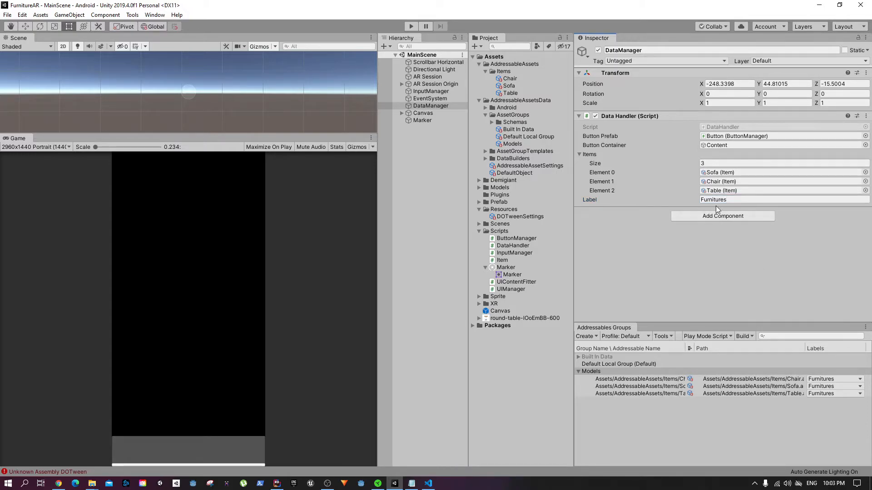
Empty the DataManager's Items list by setting its size to 0
left_click(726, 163)
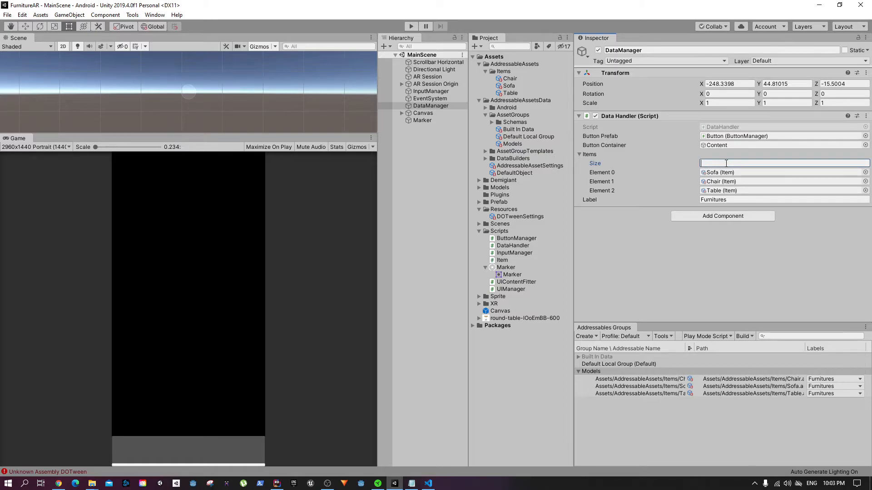
type("0")
key("Return")
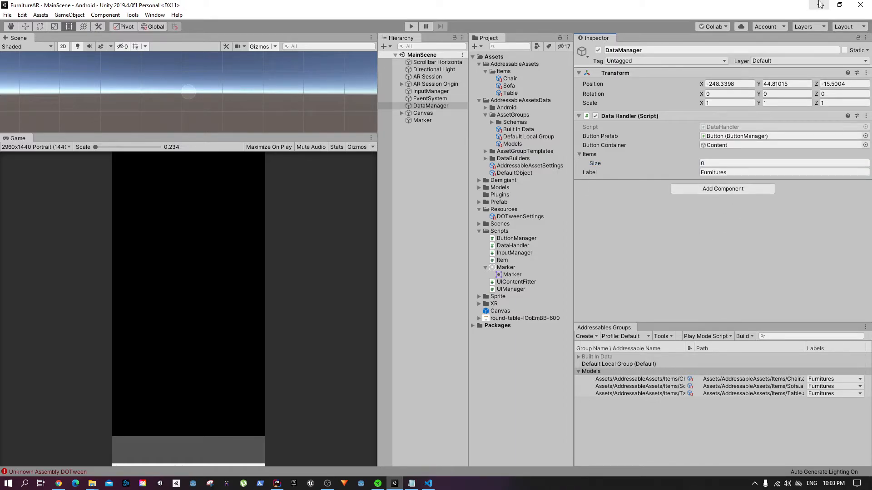
Run a new Addressables build with the Default Build Script
left_click(749, 336)
mouse_move(763, 347)
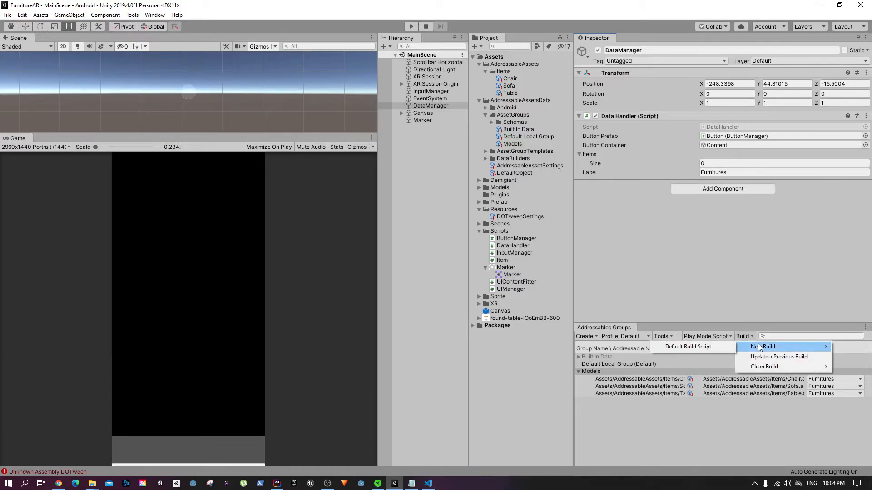
left_click(712, 347)
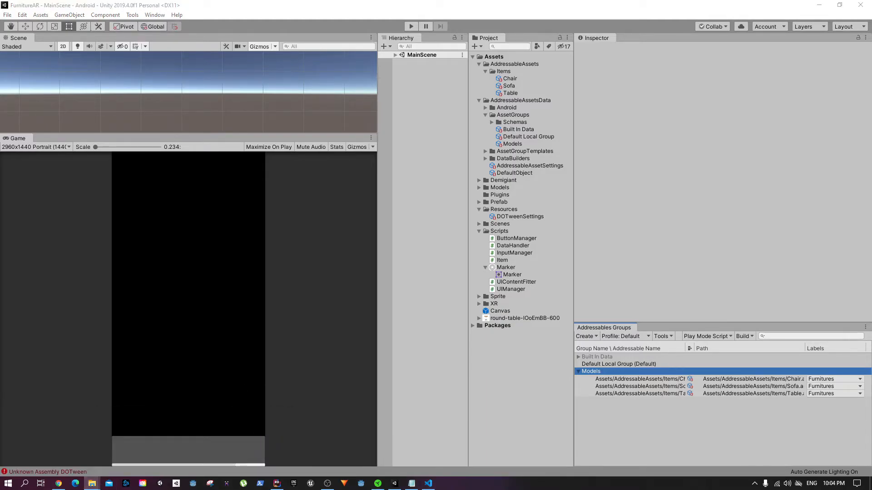
Delete all catalog and bundle files from the project's ServerData/Android folder and return to Unity
left_click_drag(354, 0, 354, 0)
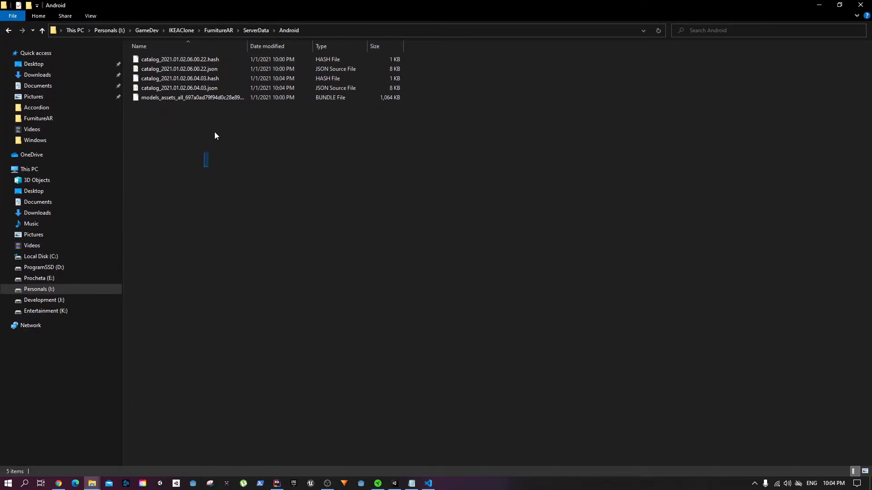
left_click_drag(211, 149, 230, 59)
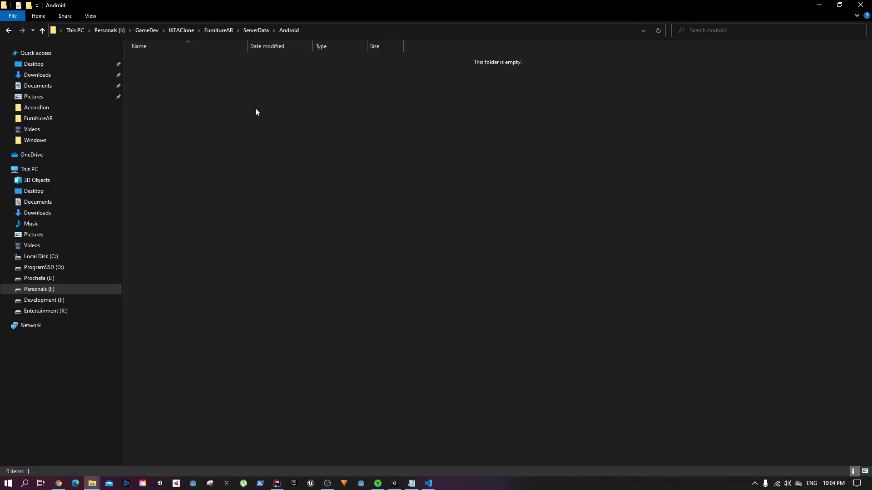
left_click(823, 4)
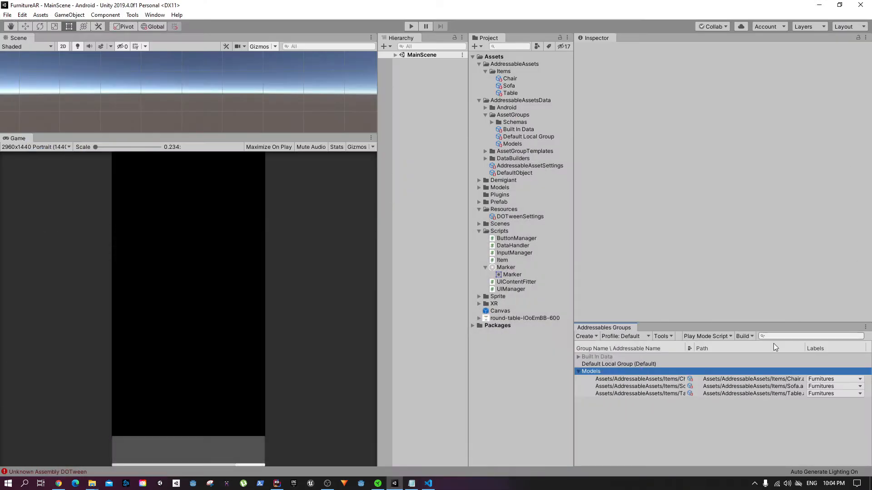
Build the addressable content afresh with the Default Build Script
left_click(743, 336)
mouse_move(772, 346)
left_click(715, 347)
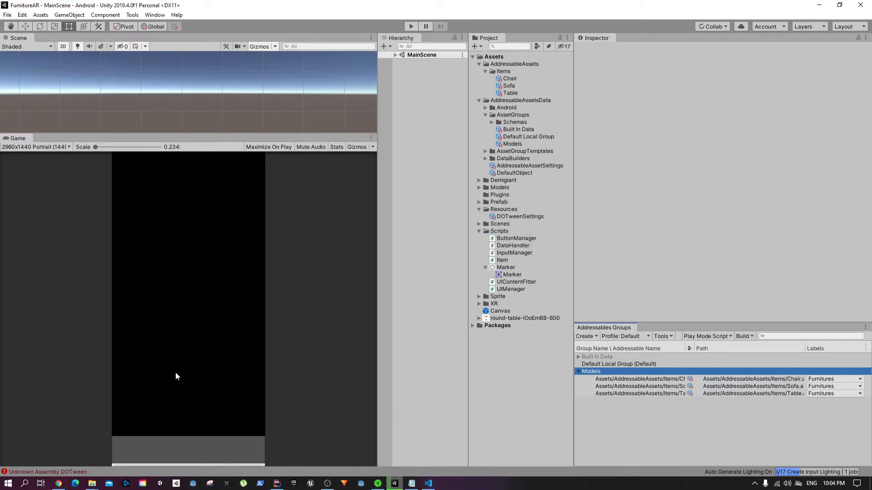
Examine the catalog hash, catalog JSON and models bundle files in ServerData/Android, widening the Name column to read the full bundle name
mouse_move(92, 483)
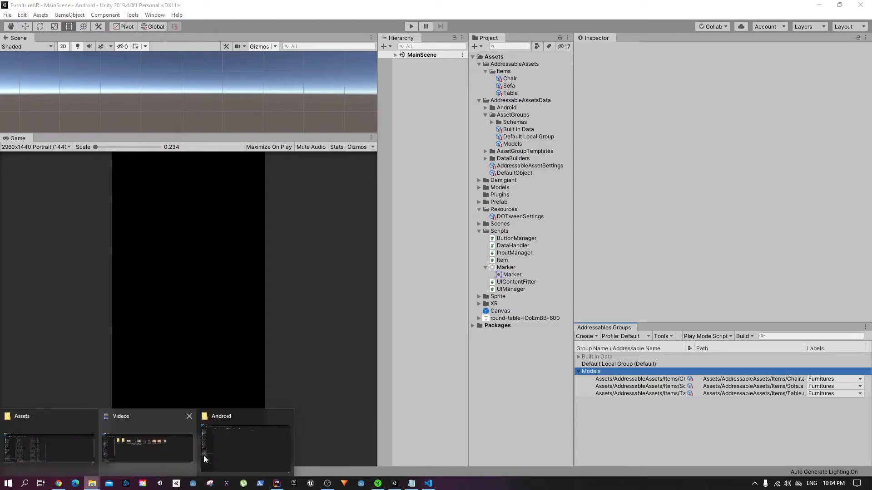
left_click(236, 448)
left_click_drag(214, 109, 223, 61)
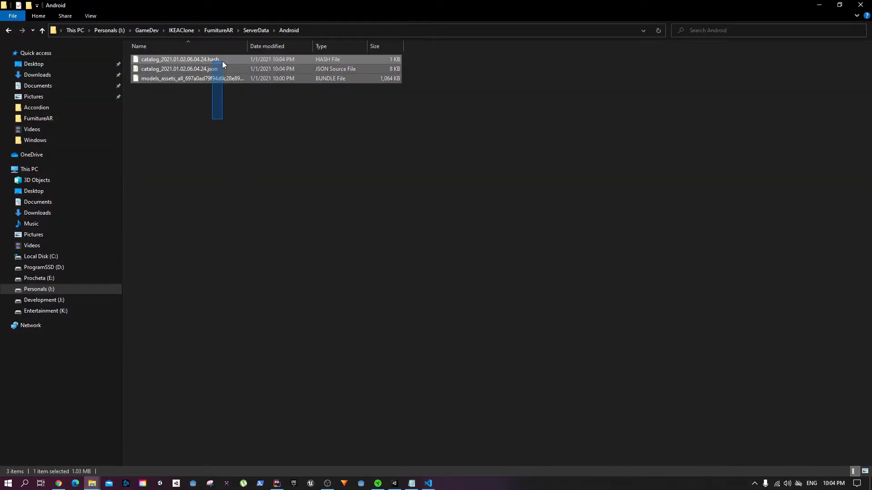
left_click(248, 167)
left_click_drag(255, 5, 257, 296)
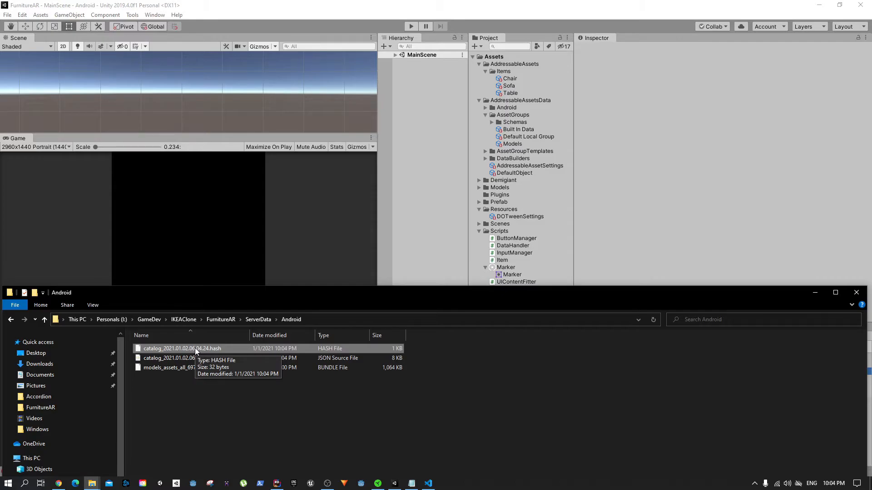
left_click(199, 360)
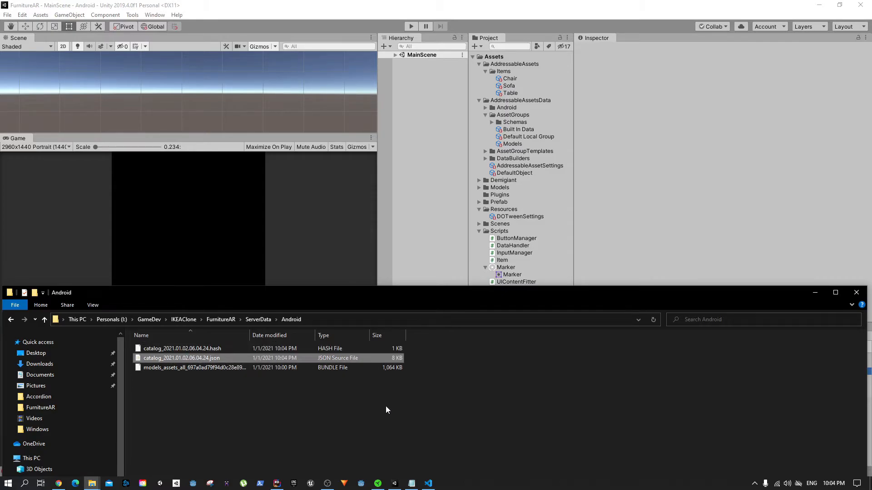
left_click(298, 350, "shift")
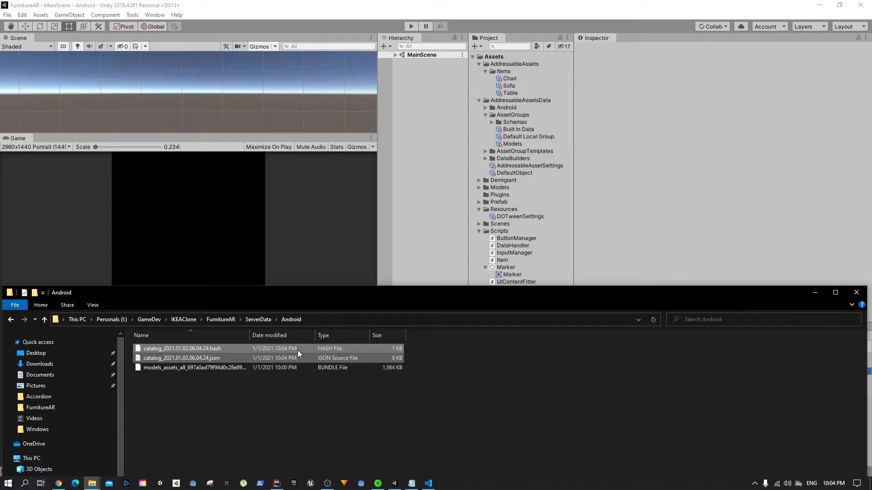
left_click(274, 368)
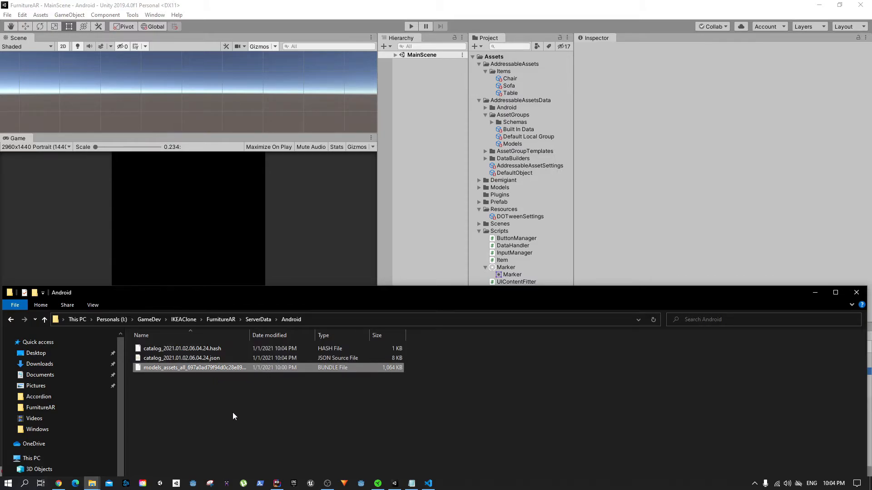
left_click_drag(250, 335, 307, 334)
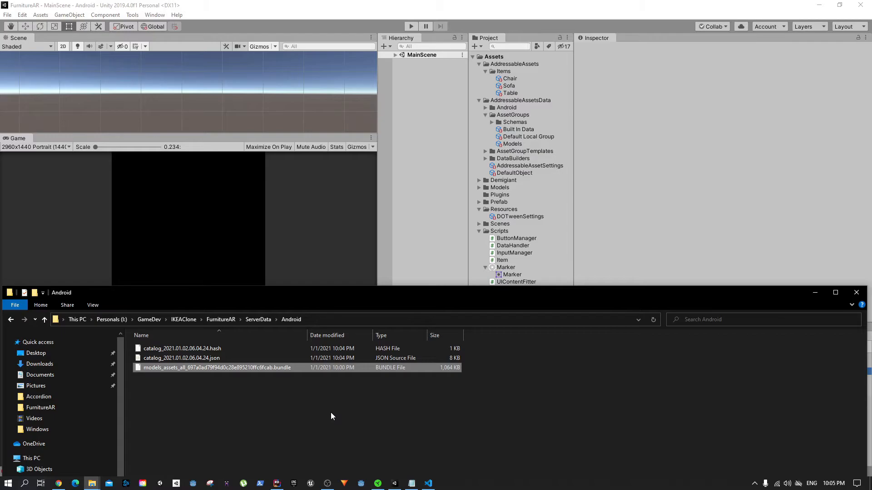
left_click(210, 351)
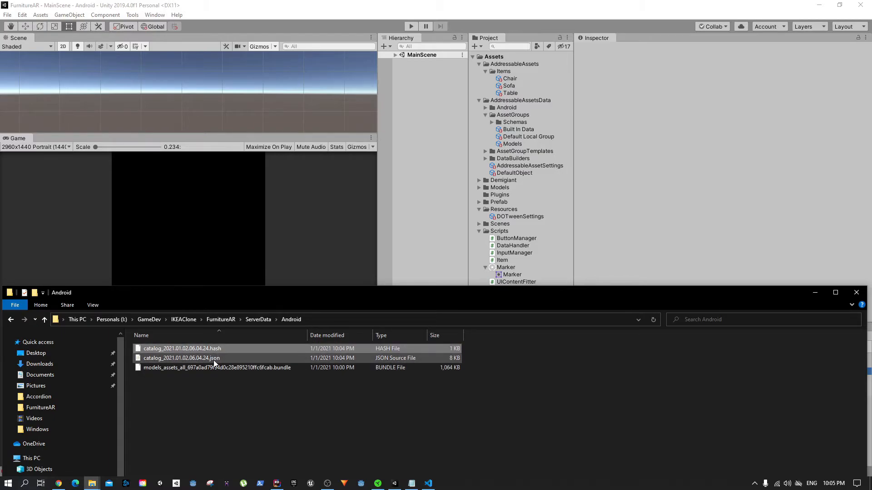
left_click(214, 361)
left_click(221, 390)
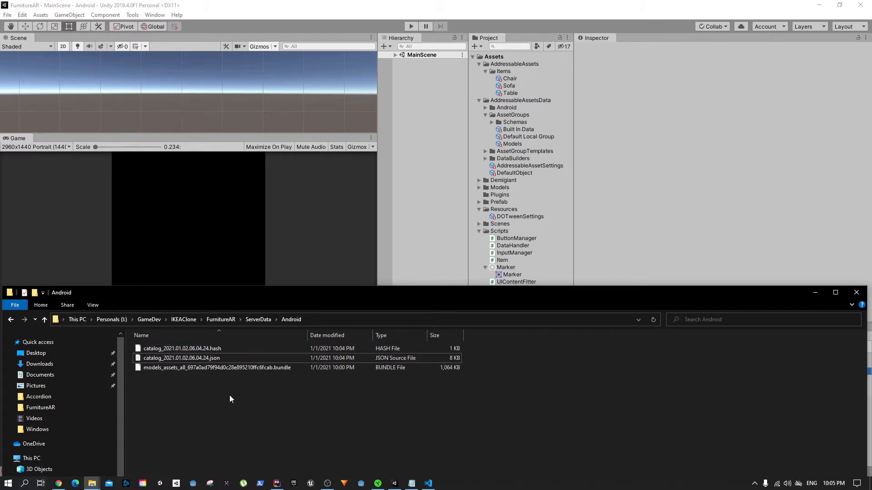
Upload the catalog hash, catalog JSON and models bundle files from ServerData/Android into the ikea-clone bucket's Android folder
left_click_drag(490, 294, 0, 132)
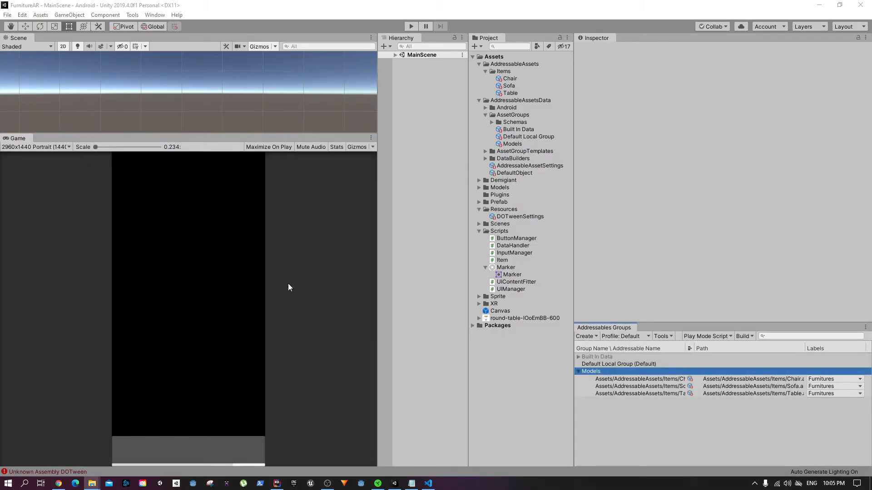
left_click(92, 483)
left_click_drag(327, 231, 443, 163)
left_click(59, 484)
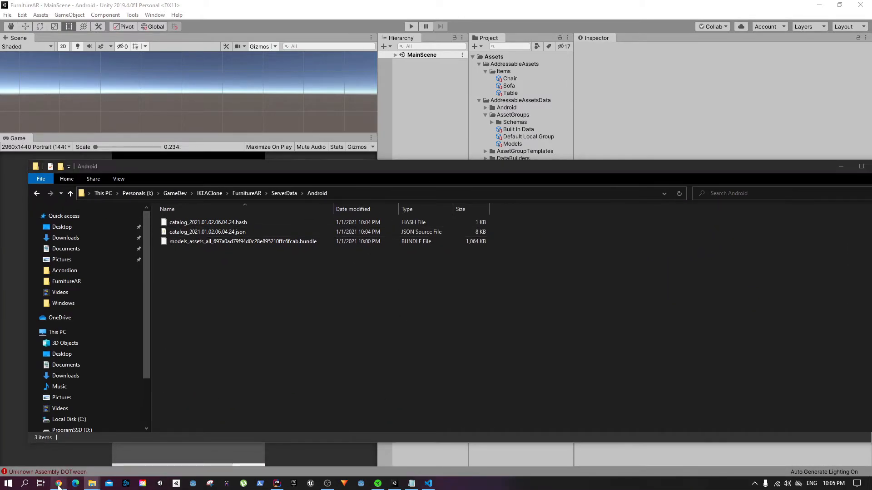
left_click_drag(410, 4, 725, 28)
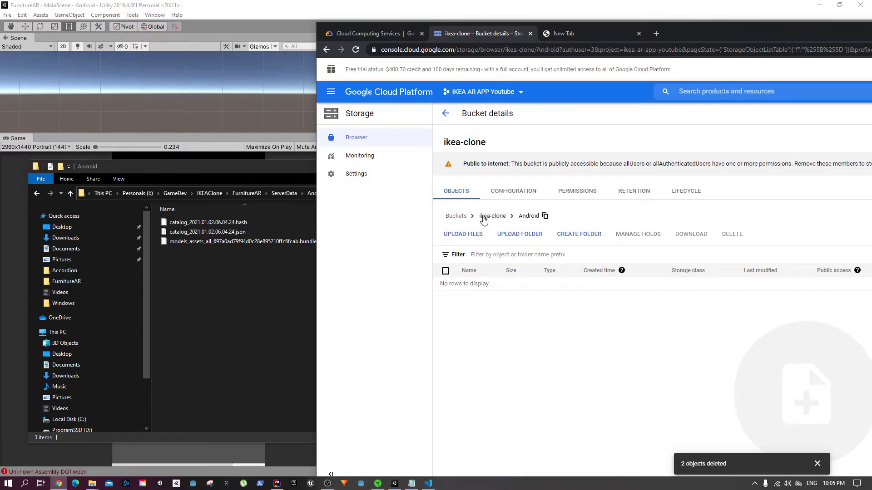
left_click(251, 202)
left_click_drag(222, 295, 237, 221)
left_click_drag(335, 170, 302, 357)
left_click_drag(265, 410, 545, 331)
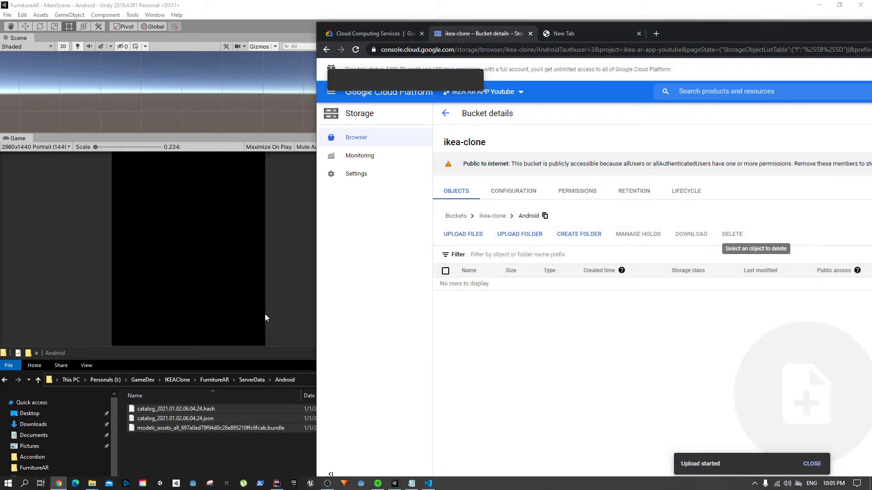
Return to Unity and play MainScene to test the furniture button strip in the Game view
left_click(266, 274)
left_click(410, 26)
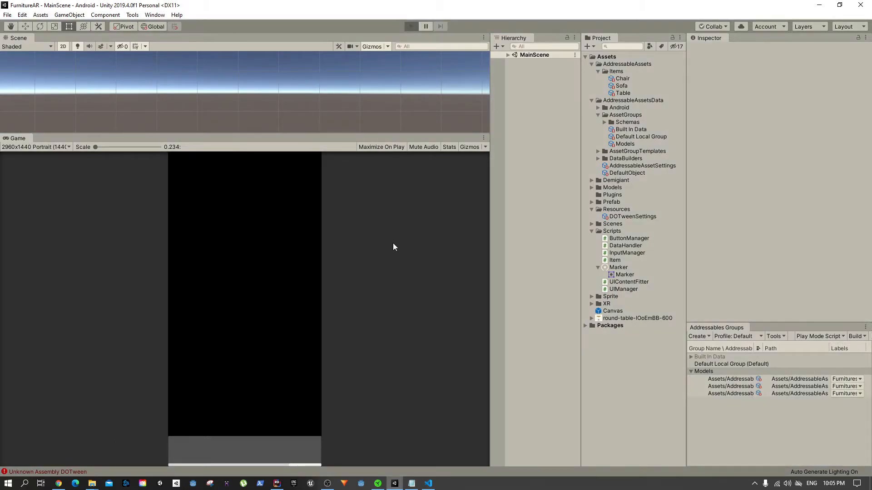
mouse_move(229, 452)
left_mouse_down()
mouse_move(482, 460)
mouse_move(200, 453)
mouse_move(241, 454)
left_mouse_up()
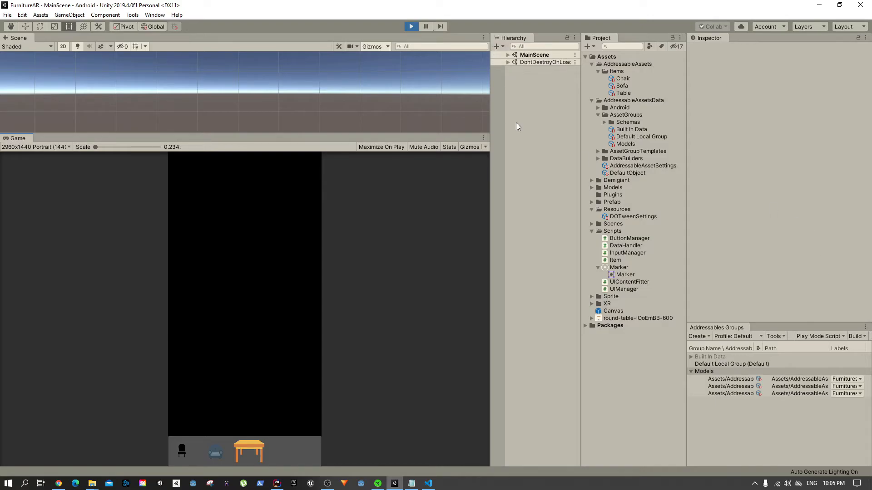
Stop the play test and set the Addressables Play Mode Script to Use Existing Build (requires built groups)
left_click(411, 26)
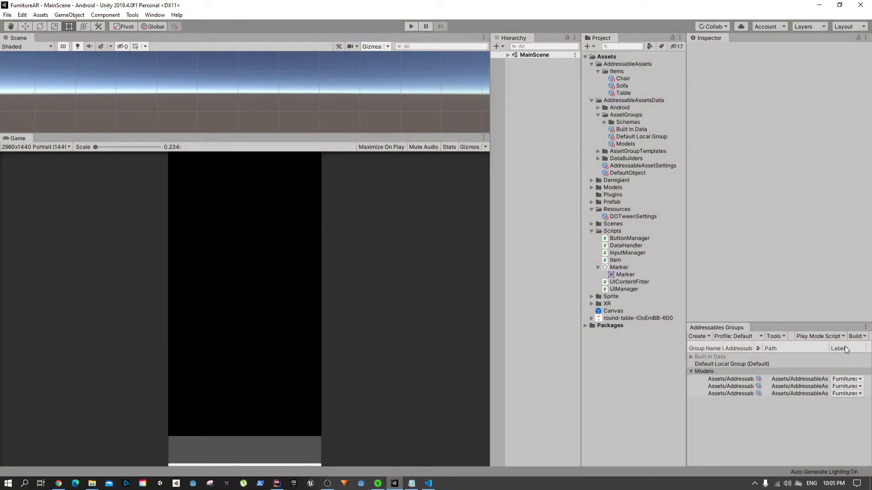
left_click(832, 336)
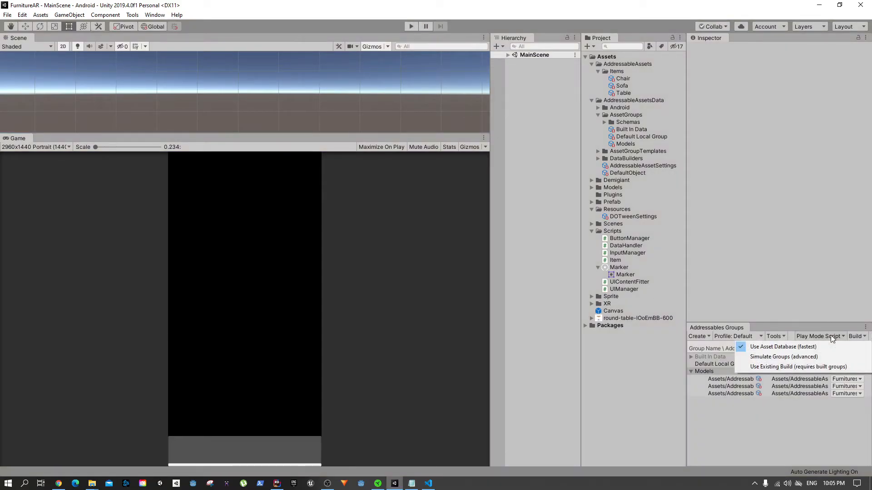
left_click(768, 370)
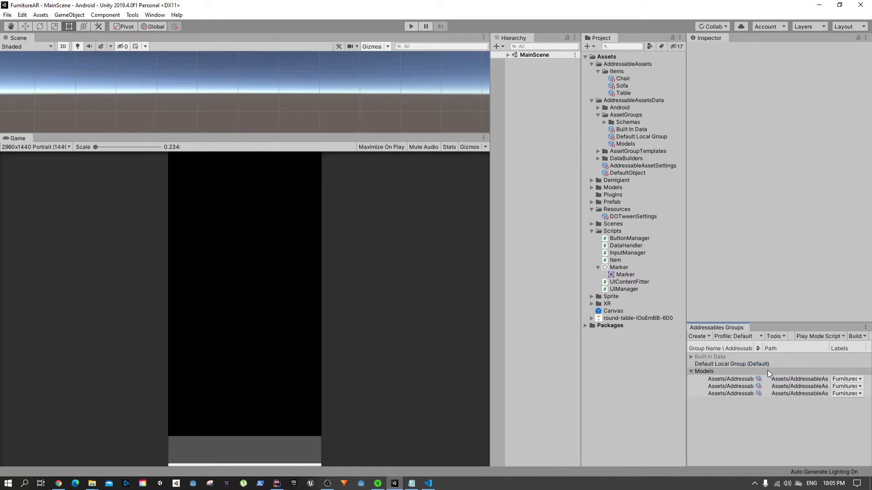
Check that Use Existing Build is the Play Mode Script, play MainScene to try swiping the furniture strip, and stop the test
left_click(822, 337)
left_click(794, 367)
left_click(411, 26)
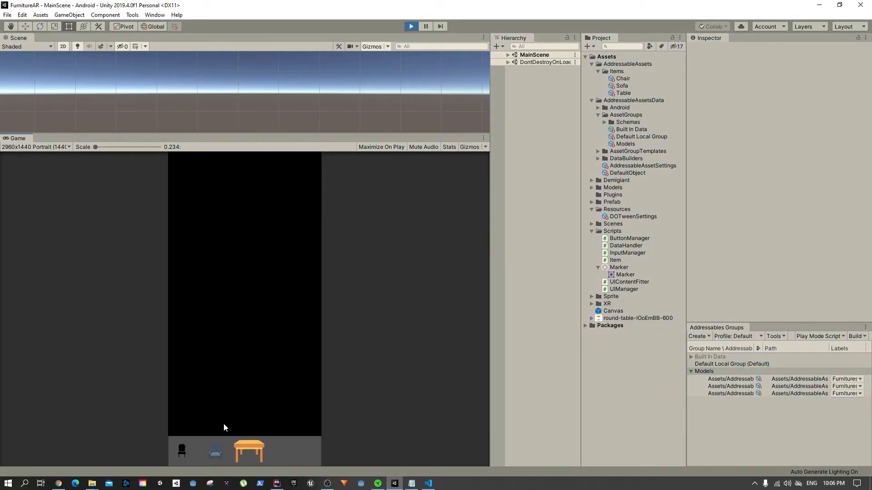
left_click_drag(225, 445, 175, 462)
left_click(411, 26)
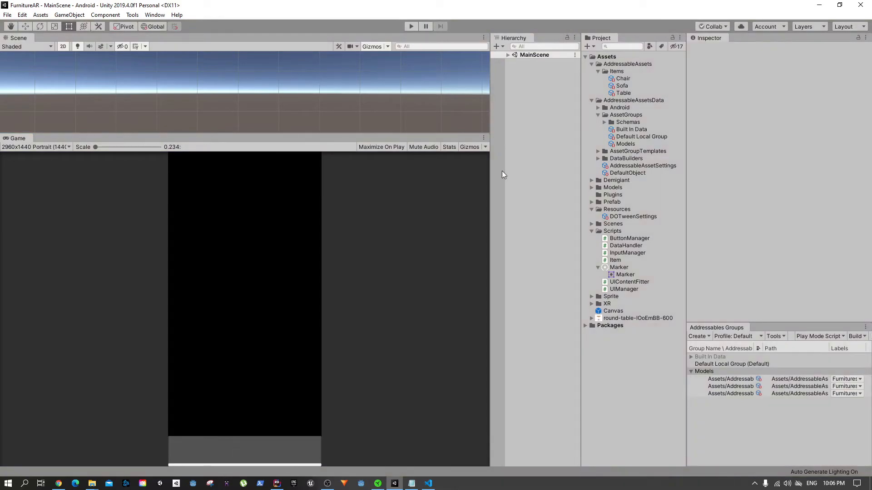
left_click(821, 336)
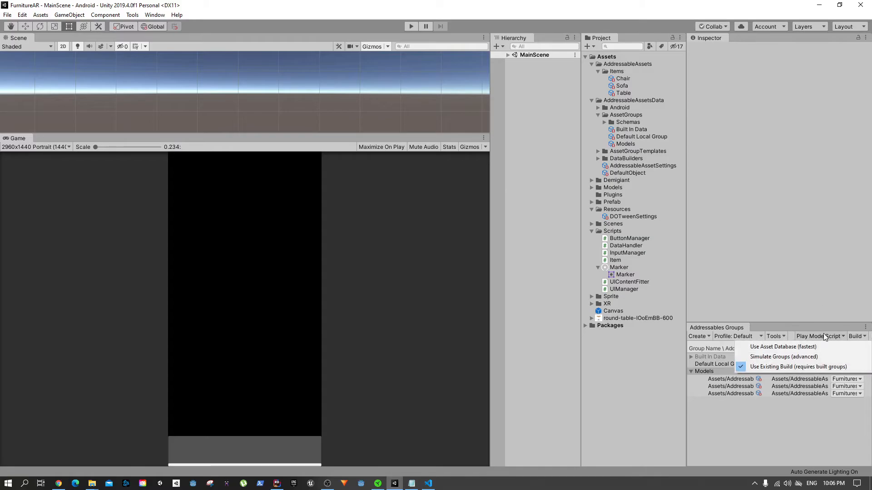
left_click(807, 367)
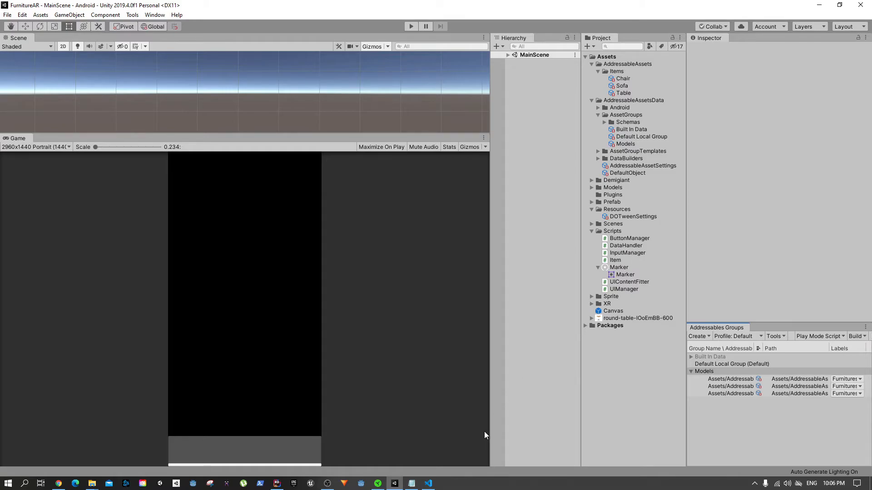
Create a new Item asset named Light in the AddressableAssets Items folder
right_click(631, 72)
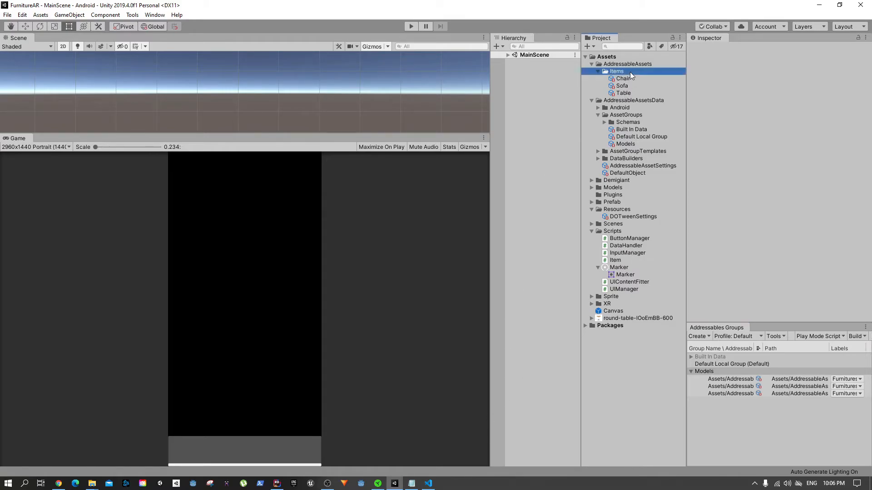
mouse_move(649, 79)
mouse_move(620, 88)
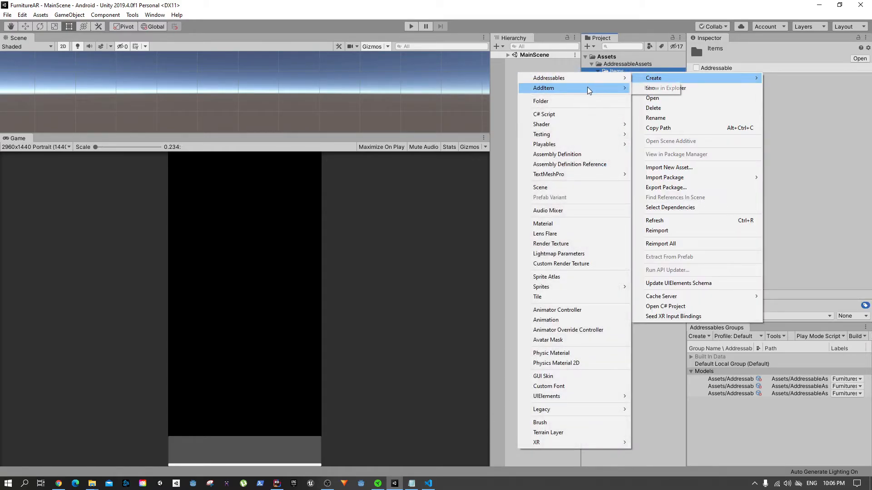
left_click(648, 88)
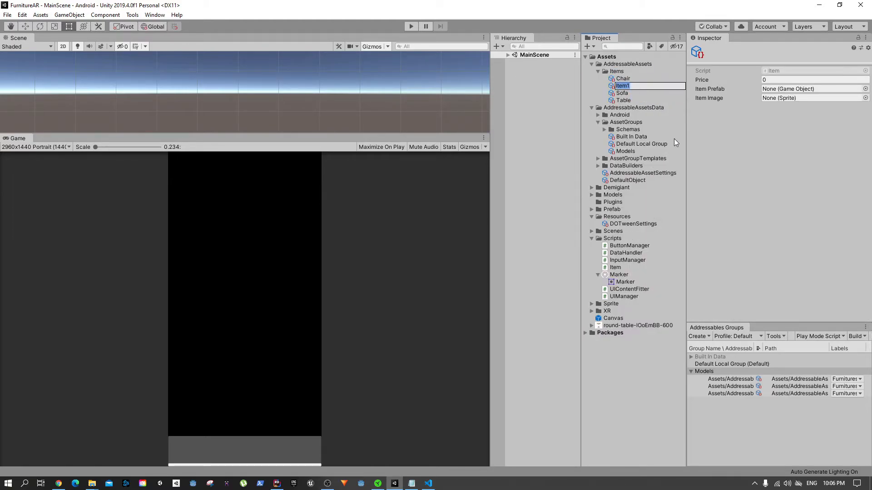
type("Light")
key("Return")
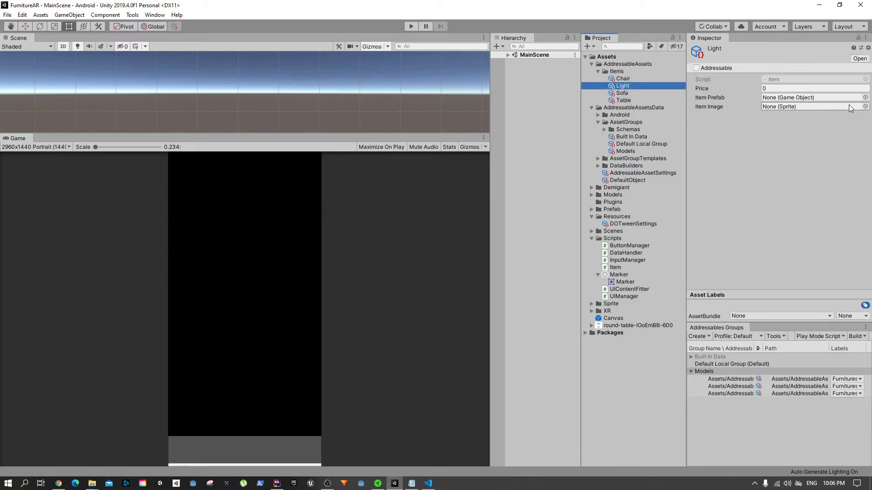
Assign the round-table-IOoEmBB-600 sprite as the Light item's image and the Table prefab as its item prefab
left_click(865, 106)
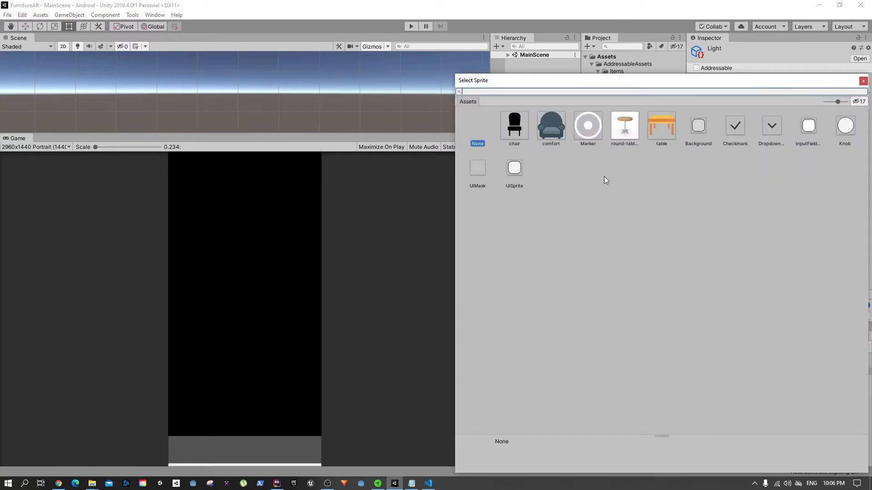
double_click(626, 128)
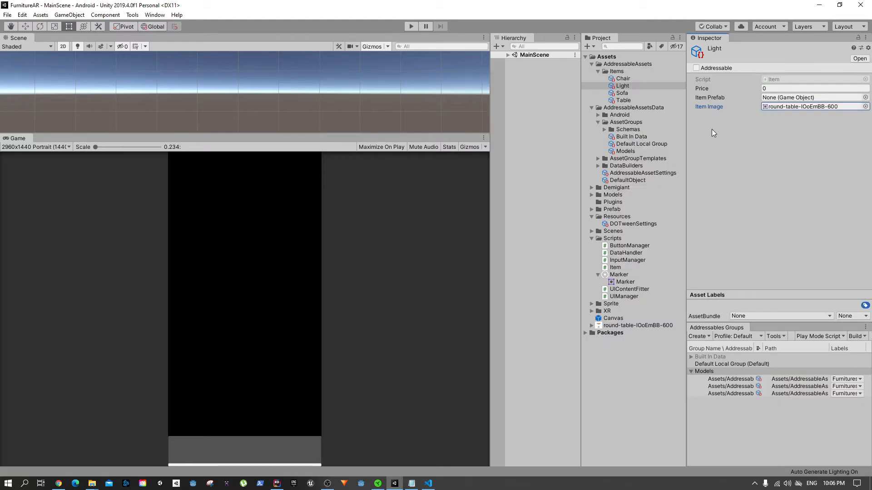
left_click(865, 97)
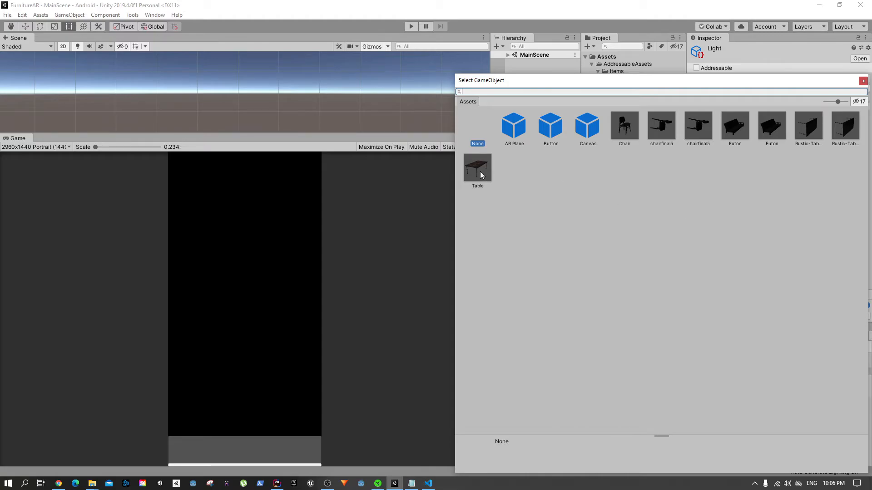
double_click(481, 173)
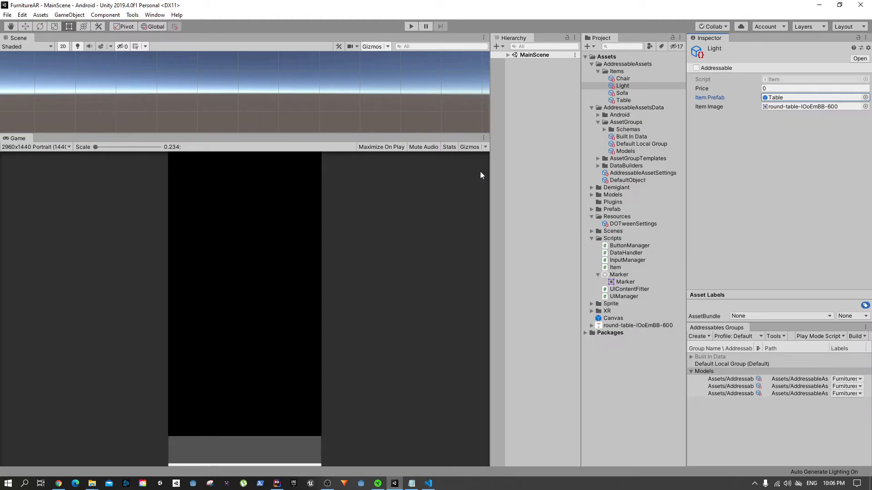
Make the Light item addressable with the Furnitures label and move it into the Models group
left_click(696, 69)
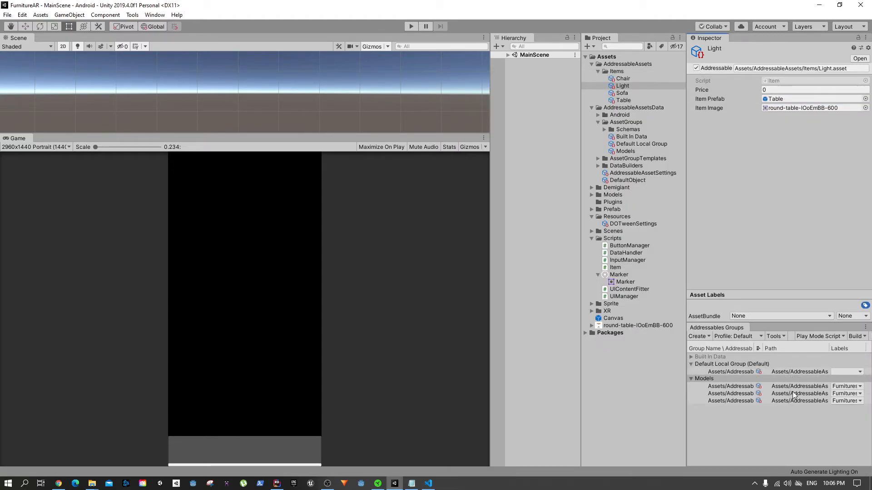
left_click(845, 373)
left_click(822, 389)
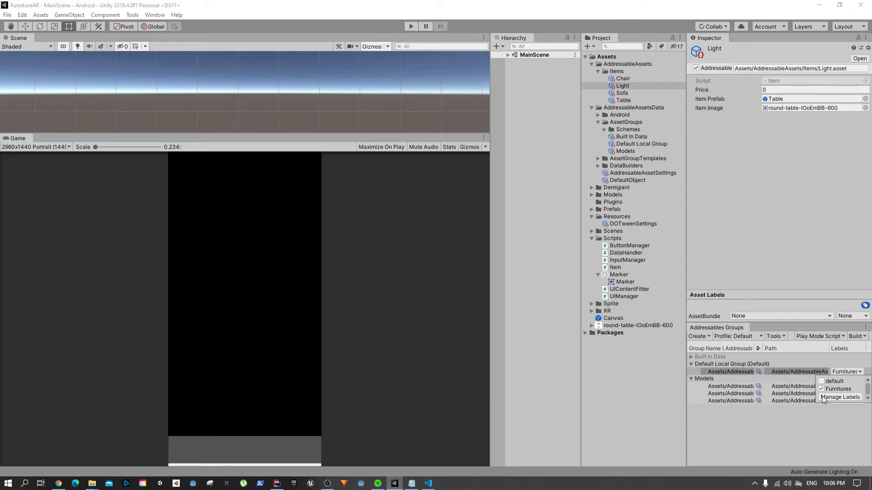
left_click(779, 412)
left_click_drag(736, 373, 732, 390)
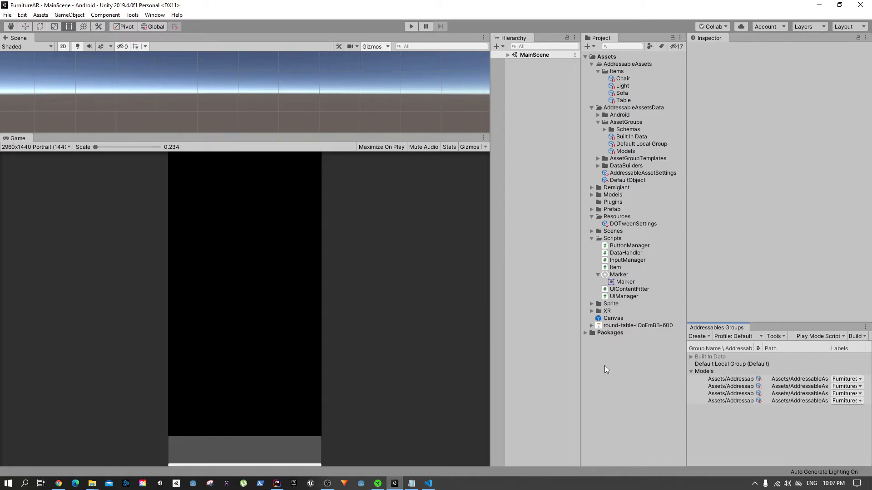
Update the previous Addressables build using addressables_content_state.bin from the AddressableAssetsData Android folder
left_click(857, 337)
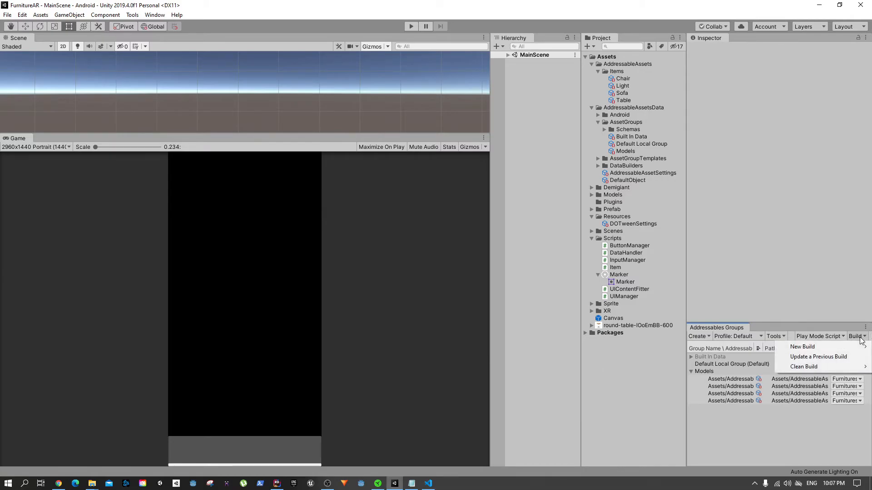
left_click(807, 356)
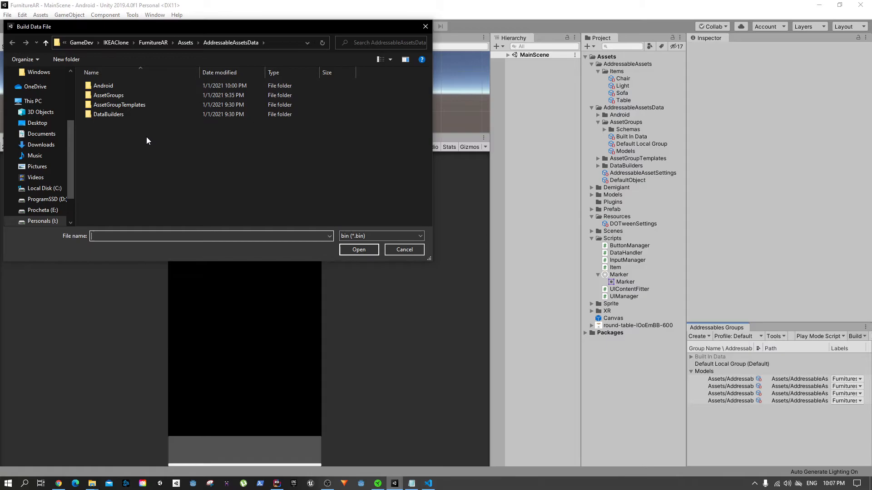
double_click(129, 87)
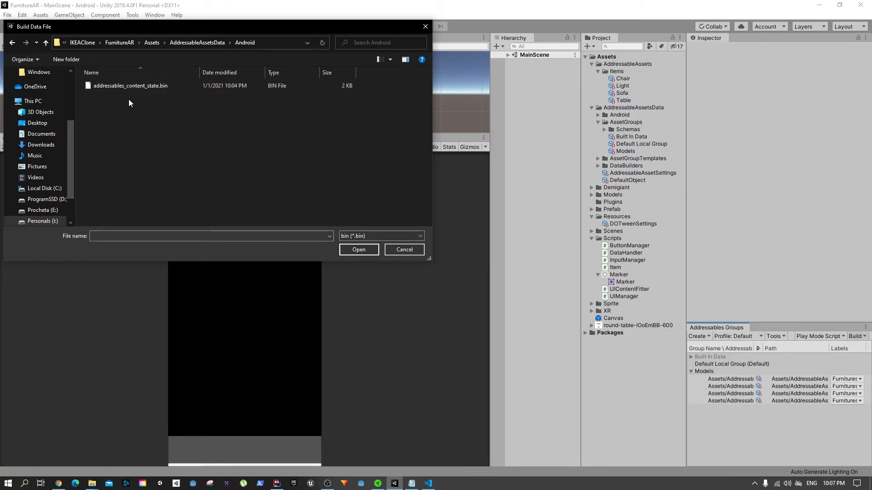
left_click(161, 89)
left_click(359, 250)
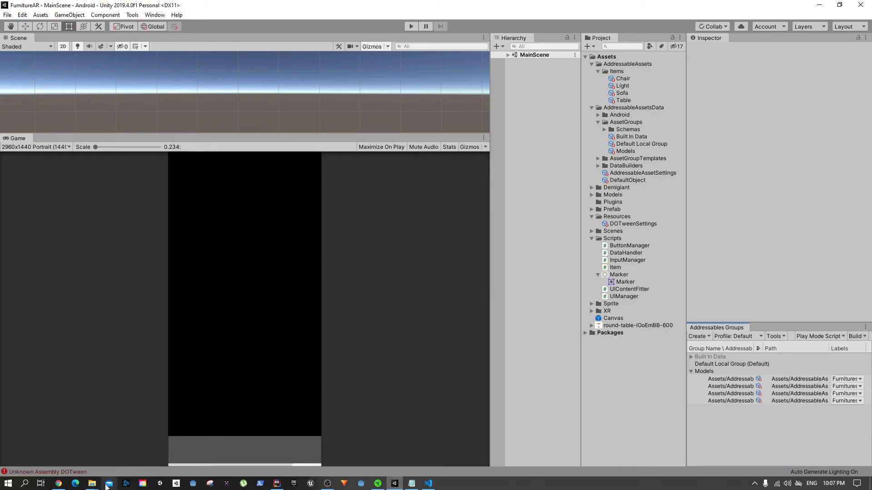
Switch to File Explorer and examine the updated catalog hash, catalog JSON and models bundle files in ServerData/Android
mouse_move(92, 484)
left_click(263, 464)
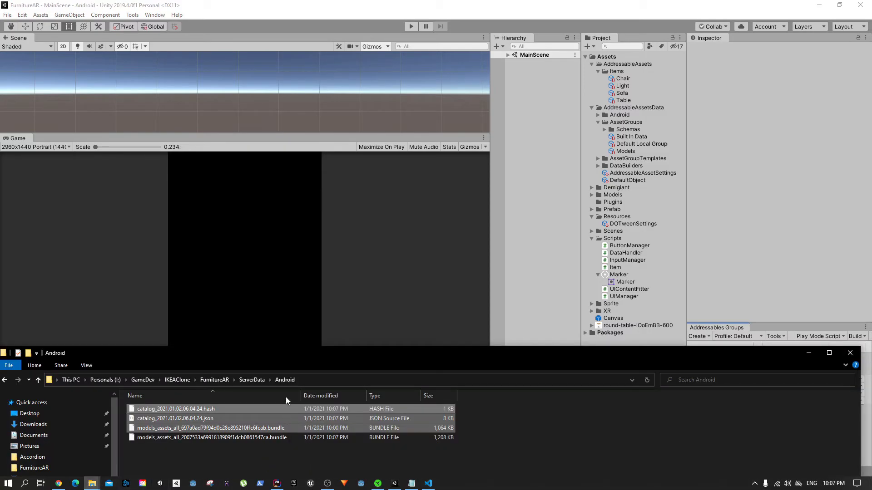
left_click_drag(298, 358, 314, 162)
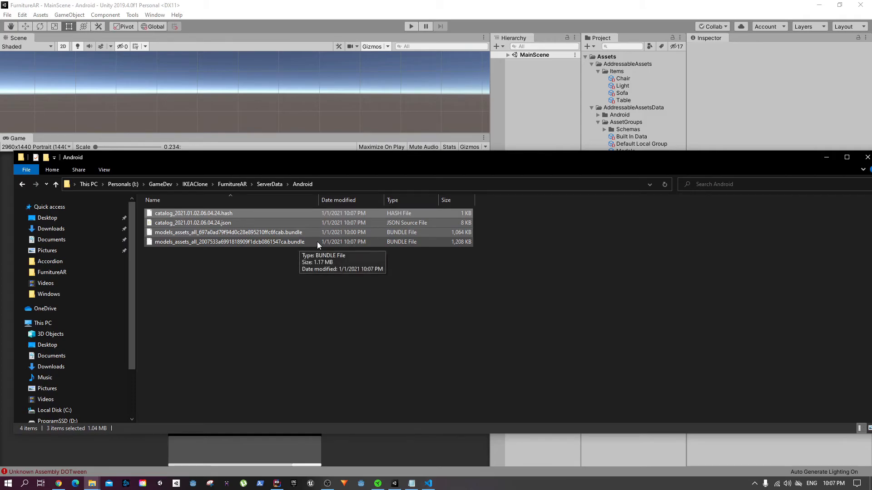
left_click(375, 222)
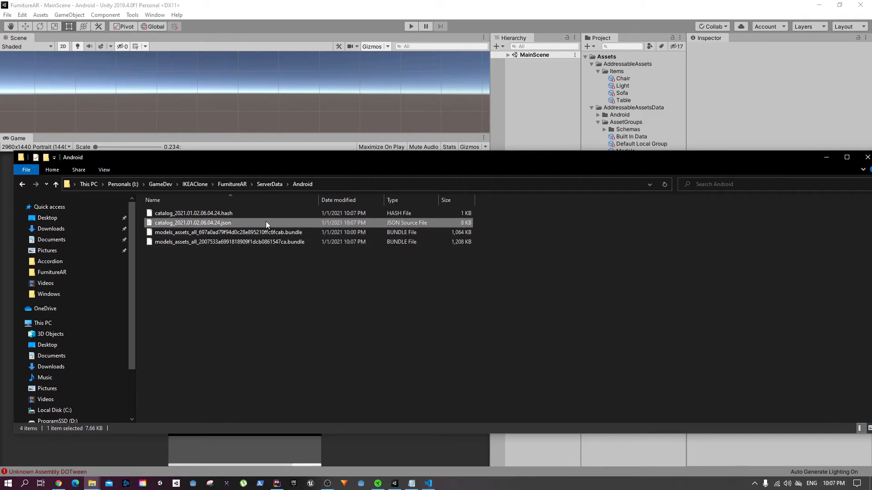
left_click(243, 216)
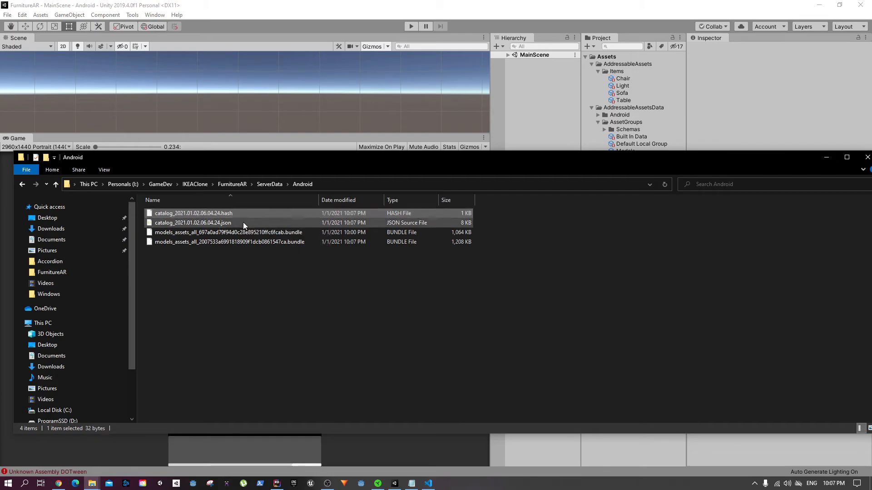
left_click(245, 223)
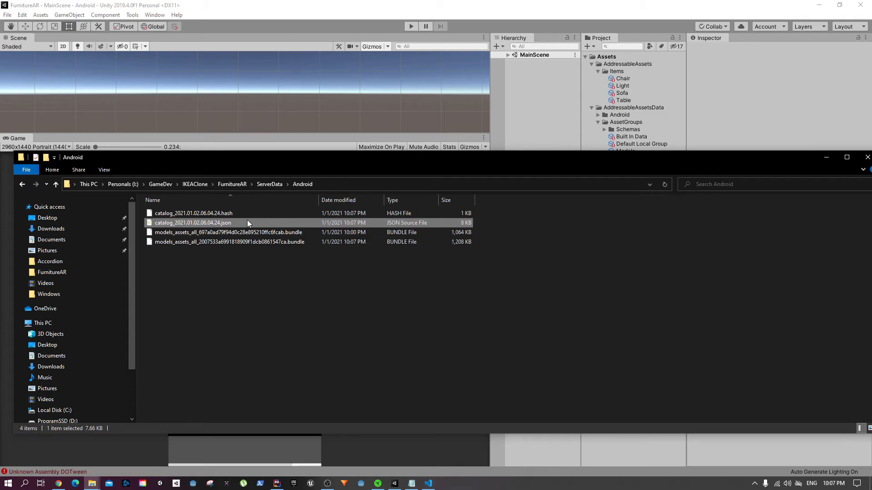
left_click(245, 214)
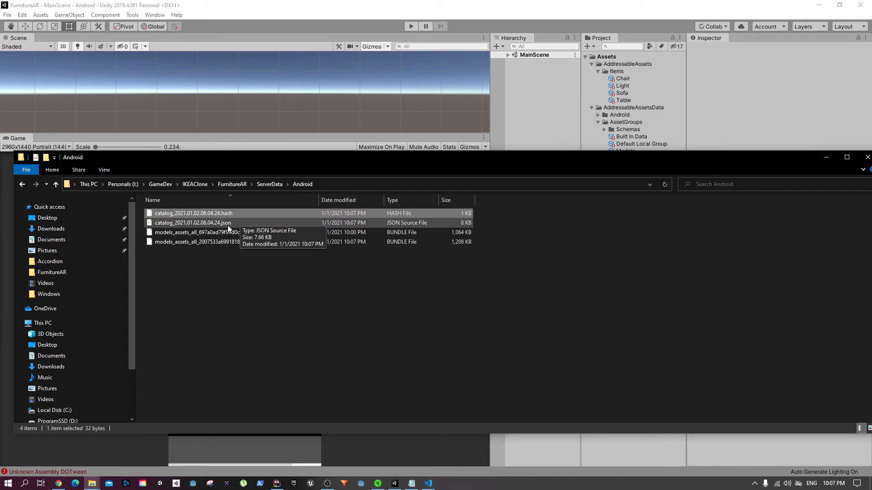
left_click(227, 243)
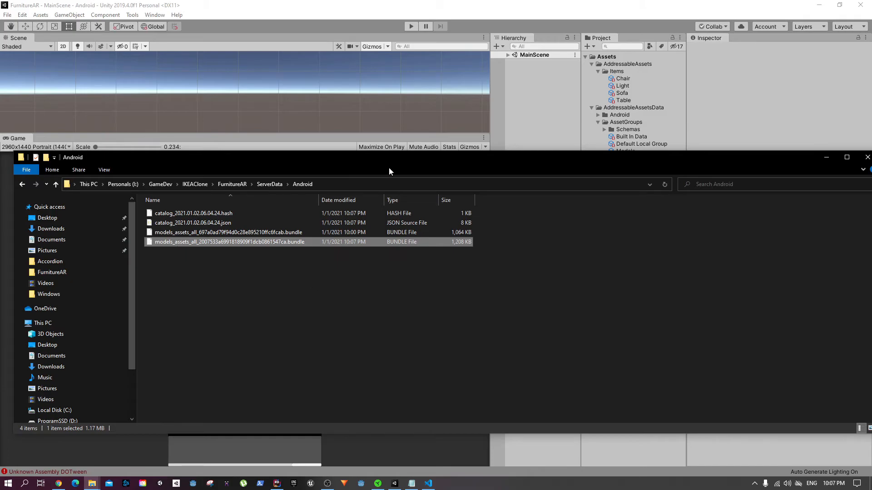
left_click_drag(290, 159, 0, 187)
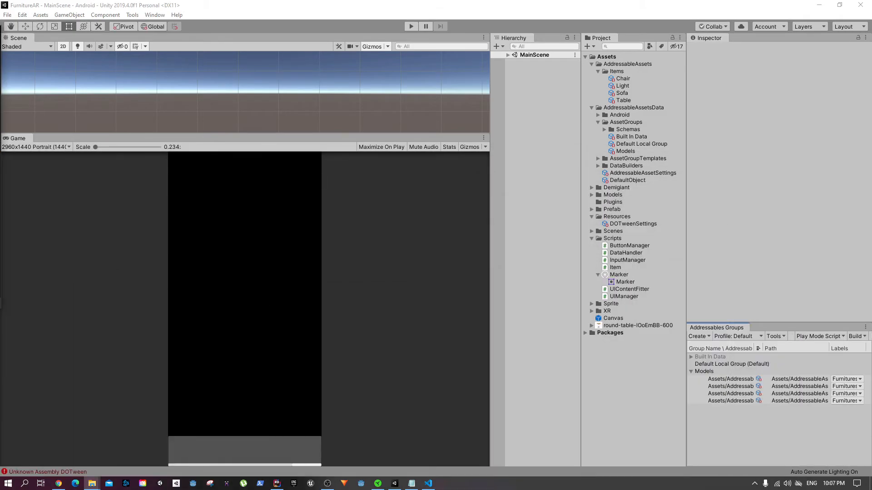
Switch to Chrome and permanently delete all existing objects from the ikea-clone bucket's Android folder
left_click(59, 483)
left_click(445, 270)
left_click(733, 235)
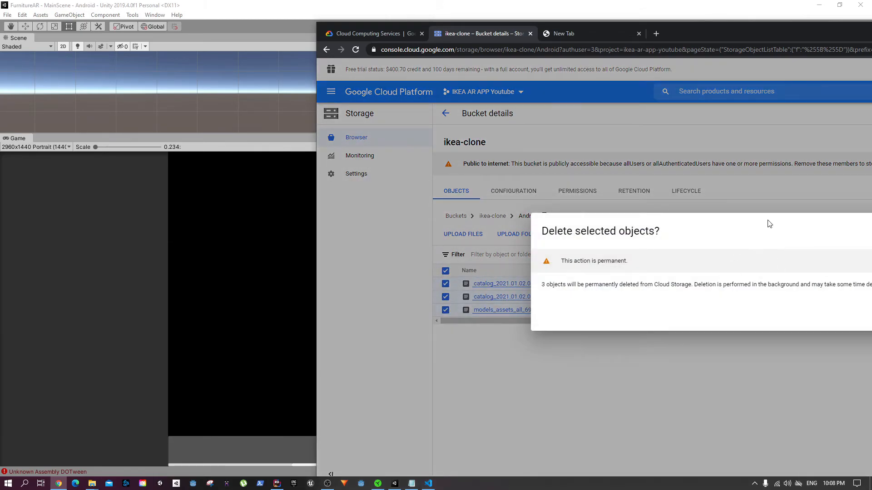
left_click_drag(703, 34, 450, 33)
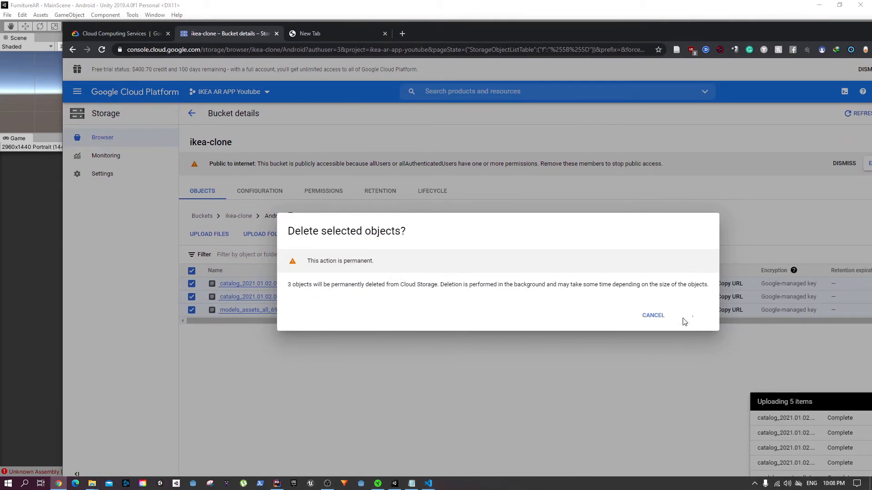
left_click(693, 315)
Upload the catalog hash, catalog JSON and both models bundle files from ServerData/Android into the ikea-clone bucket's Android folder
left_click_drag(0, 136, 581, 49)
left_click_drag(261, 193, 240, 103)
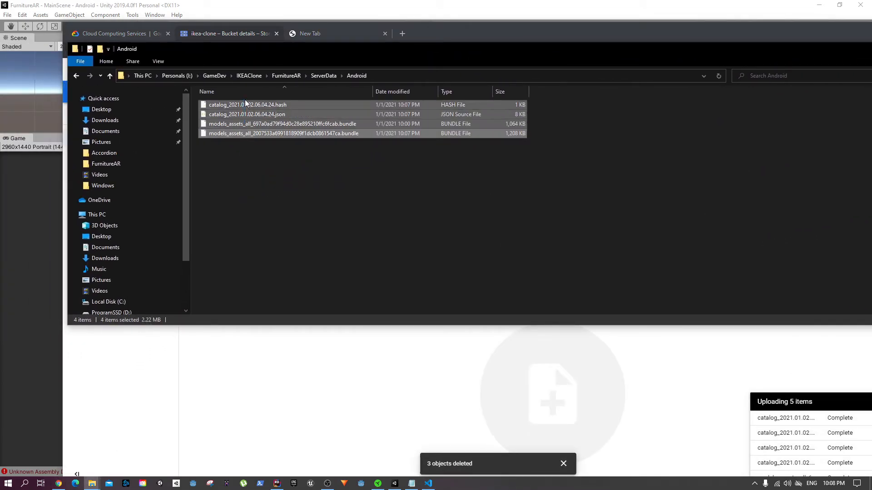
left_click_drag(233, 135, 455, 404)
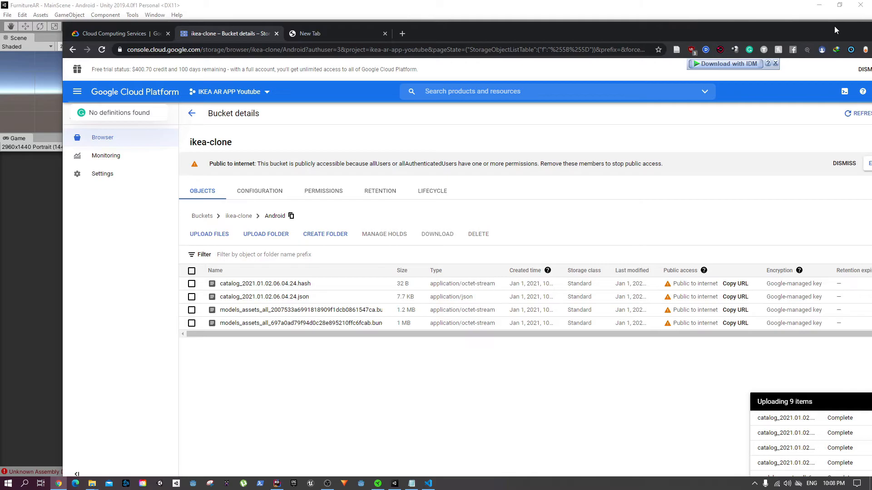
left_click_drag(837, 30, 731, 42)
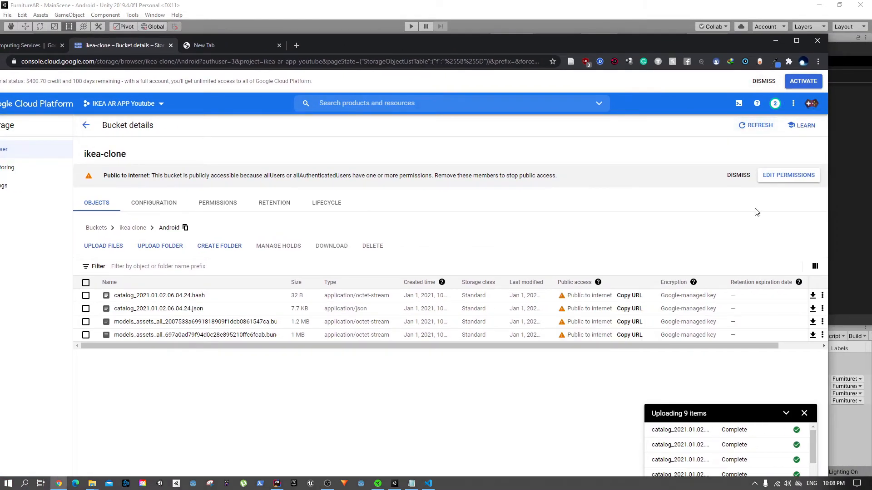
Return to Unity, widen the Game view and play MainScene to test the furniture strip with the updated build
left_click(773, 40)
left_click(73, 373)
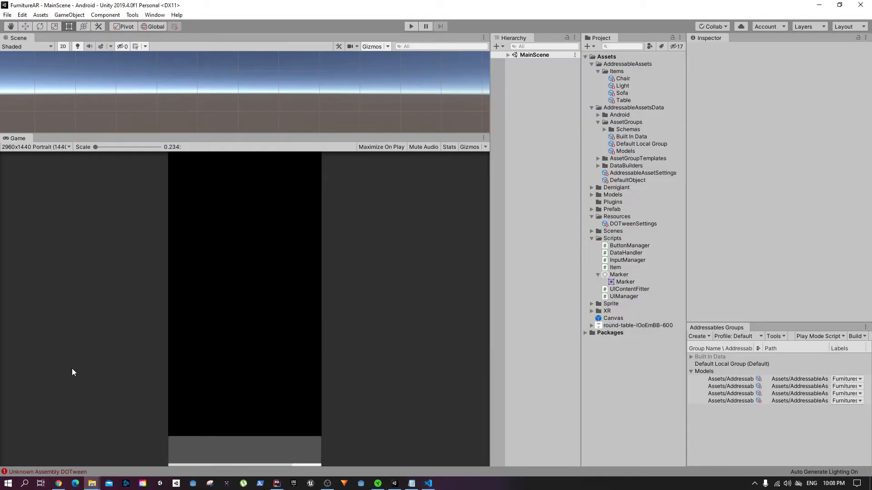
left_click_drag(490, 195, 563, 193)
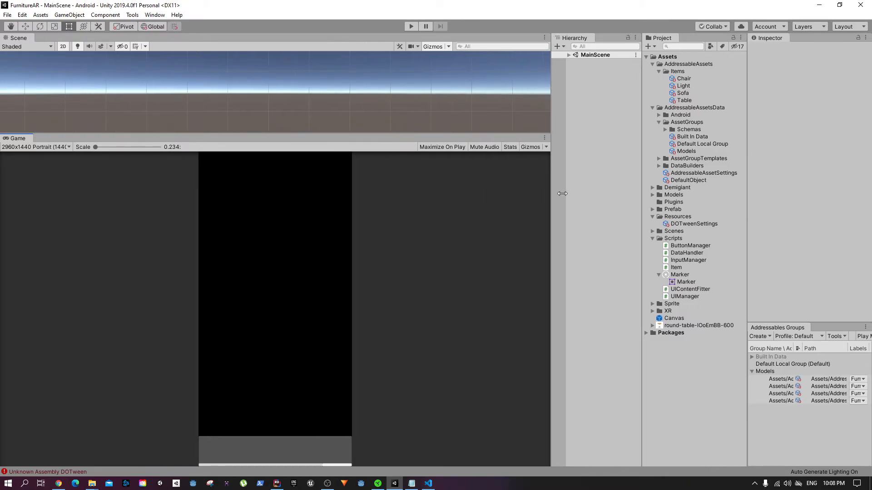
left_click(411, 27)
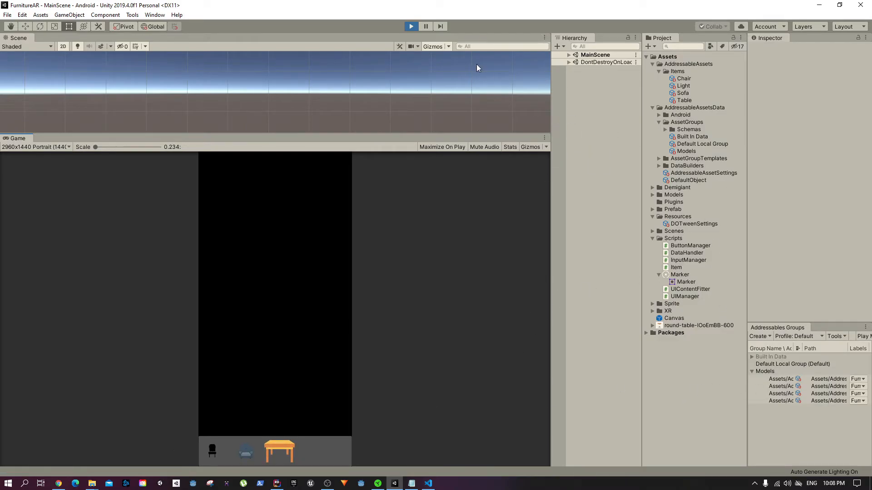
Stop play mode and narrow the Scene and Game views to give the Project and Inspector more room
left_click(411, 27)
left_click_drag(553, 119, 425, 122)
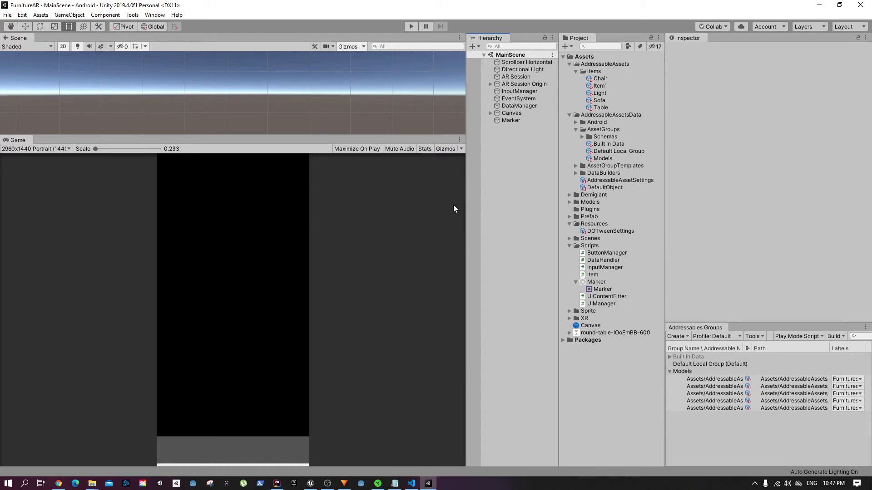
Inspect the Item1 and Light item assets, then play MainScene to check the Light item in the furniture strip and stop it
left_click(607, 86)
left_click(607, 92)
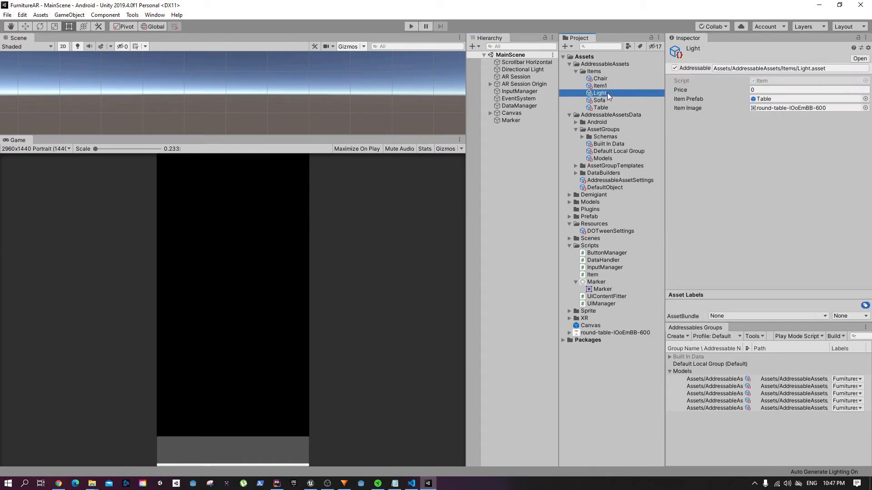
left_click(412, 27)
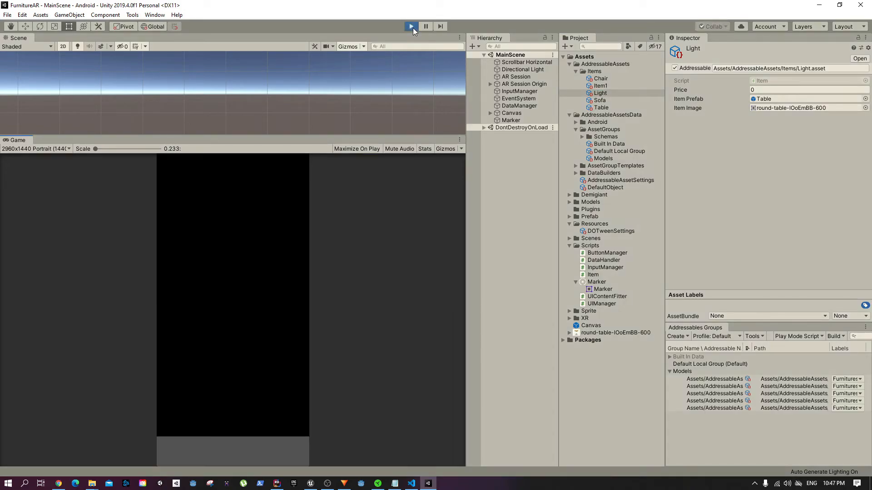
left_click_drag(268, 451, 329, 451)
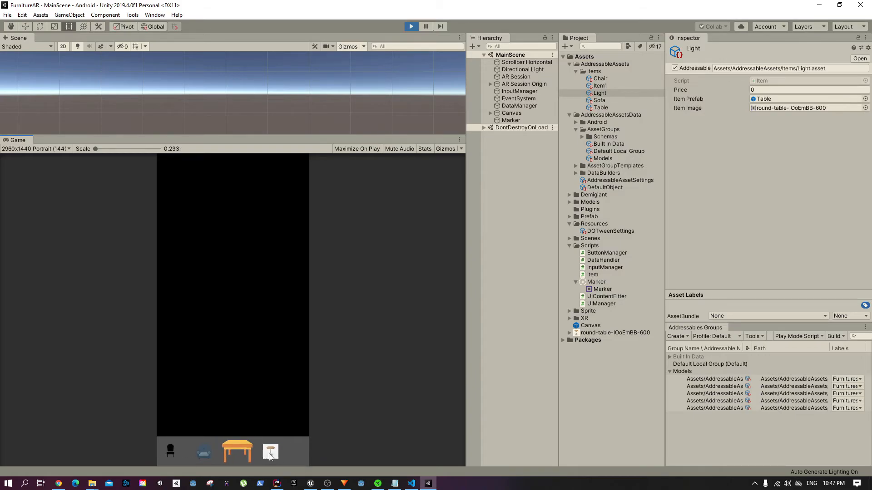
left_click(620, 94)
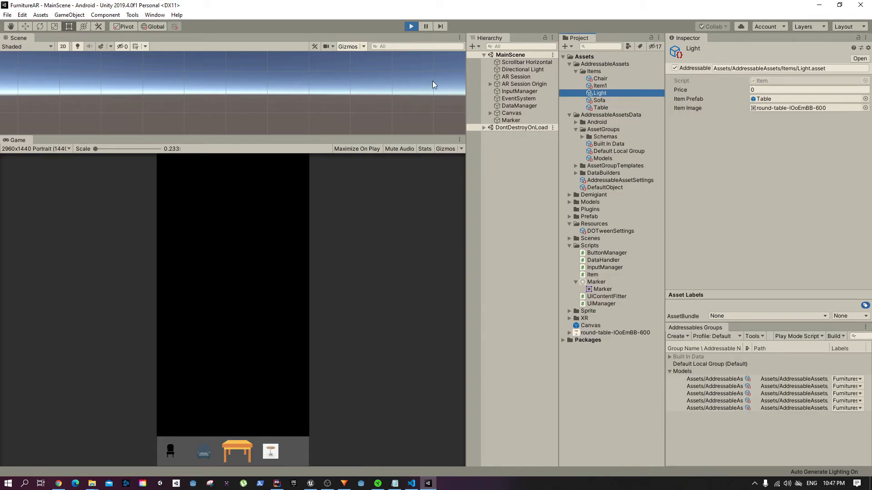
left_click(411, 26)
Update the previous Addressables build with Item1 included, using addressables_content_state.bin from the AddressableAssetsData/Android folder
left_click(612, 87)
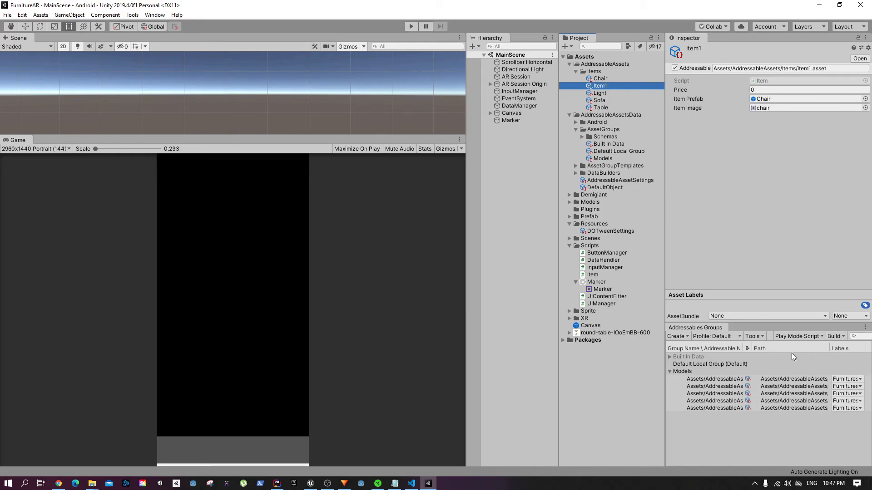
left_click(836, 336)
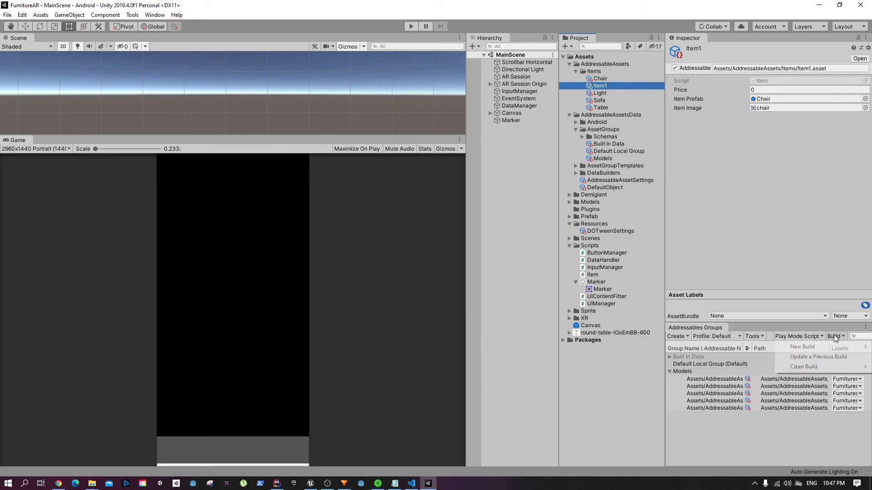
left_click(817, 356)
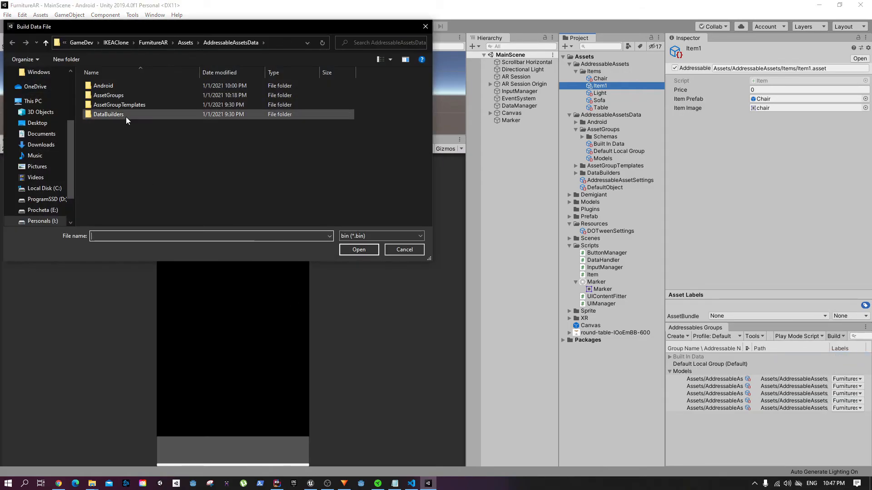
double_click(130, 86)
left_click(130, 86)
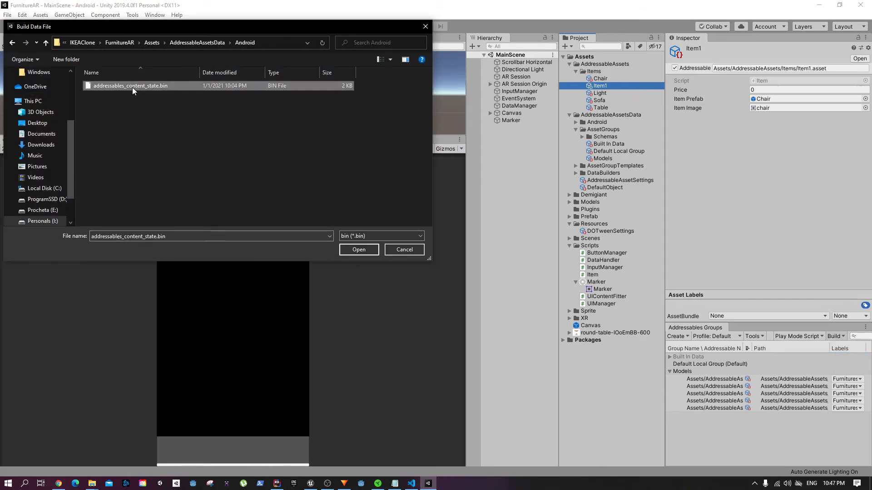
left_click(353, 249)
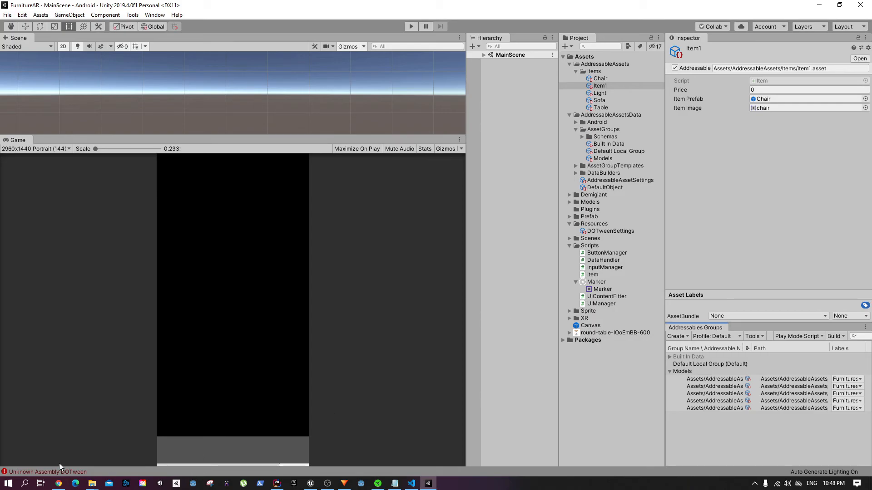
Switch to Chrome and permanently delete every object in the ikea-clone bucket's Android folder
left_click(59, 484)
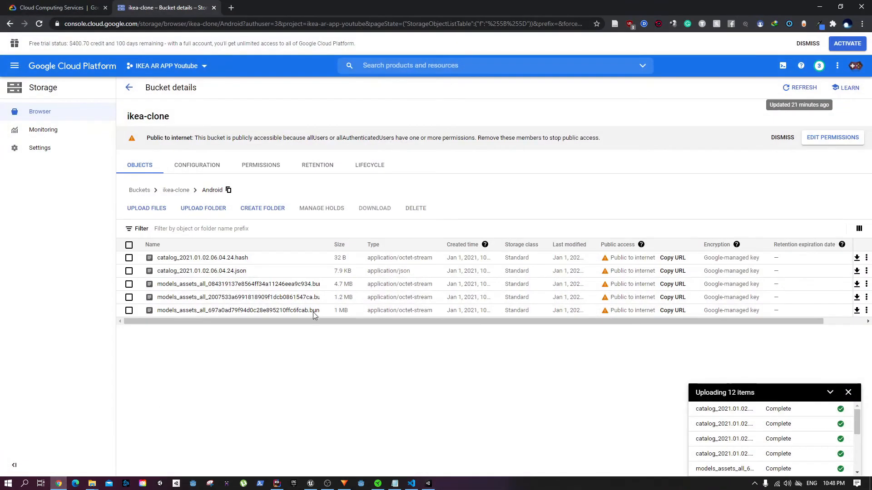
left_click(129, 245)
left_click(415, 208)
left_click(629, 297)
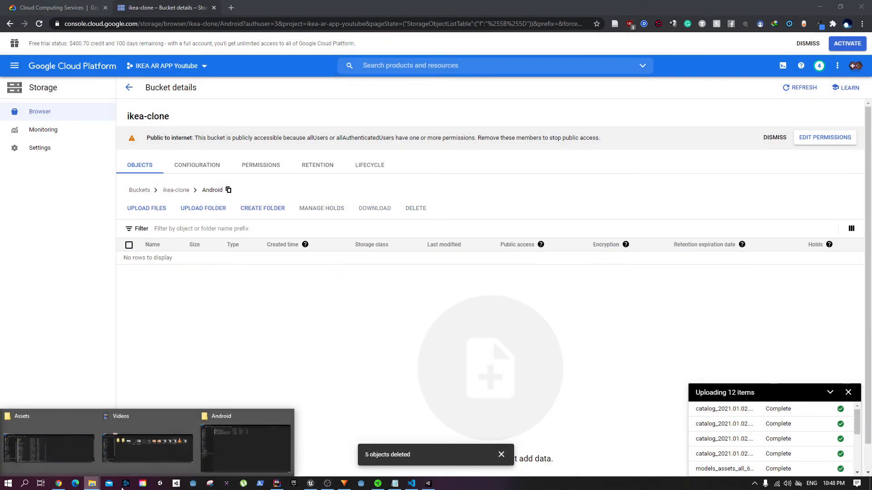
Upload the catalog hash, catalog JSON and all three models bundle files from ServerData/Android into the bucket's emptied Android folder
left_click(230, 444)
left_click_drag(275, 175, 239, 43)
left_click_drag(239, 7, 767, 91)
left_click_drag(659, 151, 507, 389)
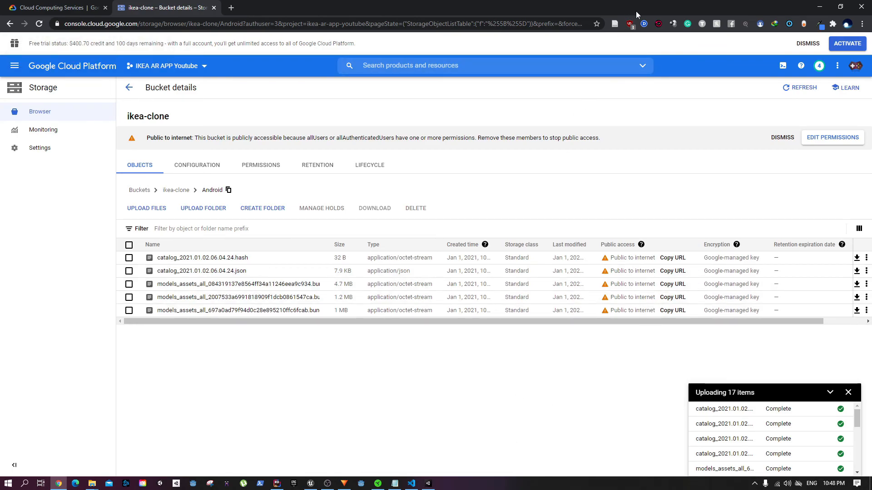
Return to Unity, play MainScene to check the furniture strip for the added Item1 chair, and stop play mode
left_click(818, 6)
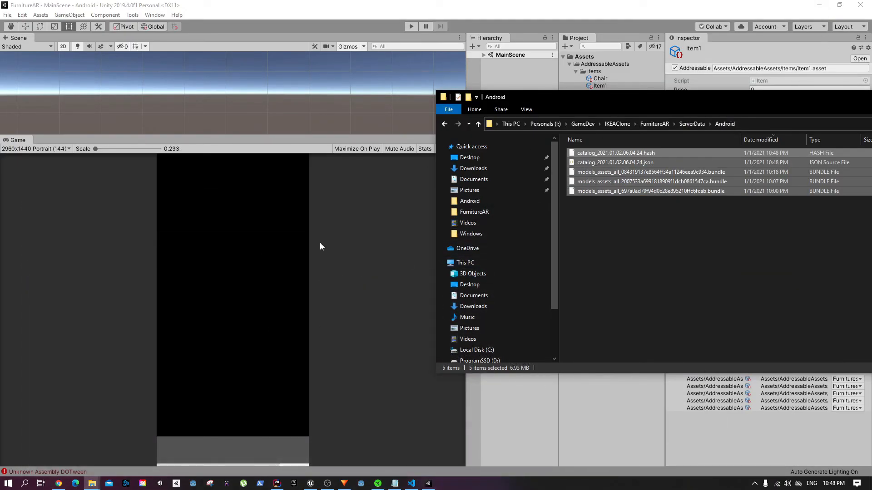
left_click_drag(810, 97, 454, 158)
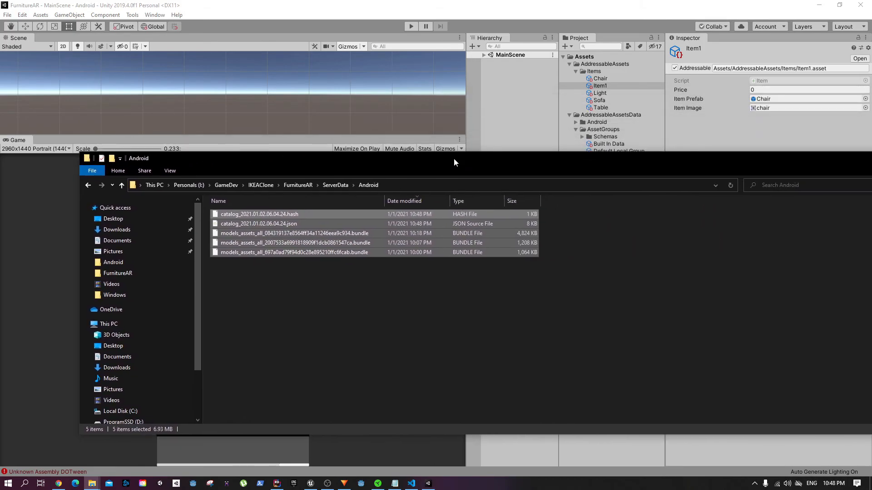
left_click(797, 156)
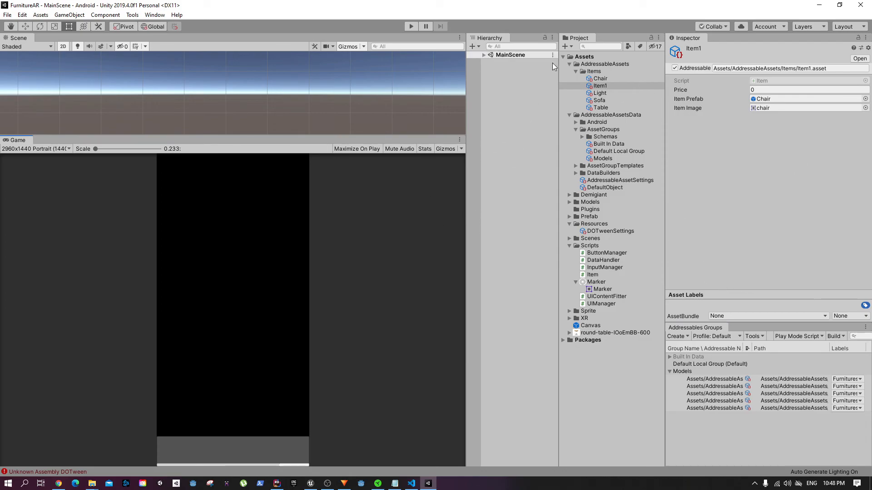
left_click(413, 28)
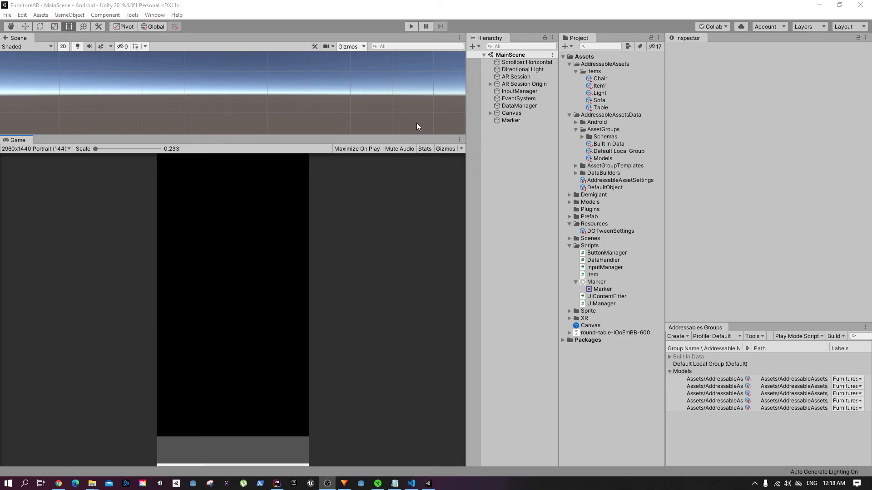
left_click(412, 26)
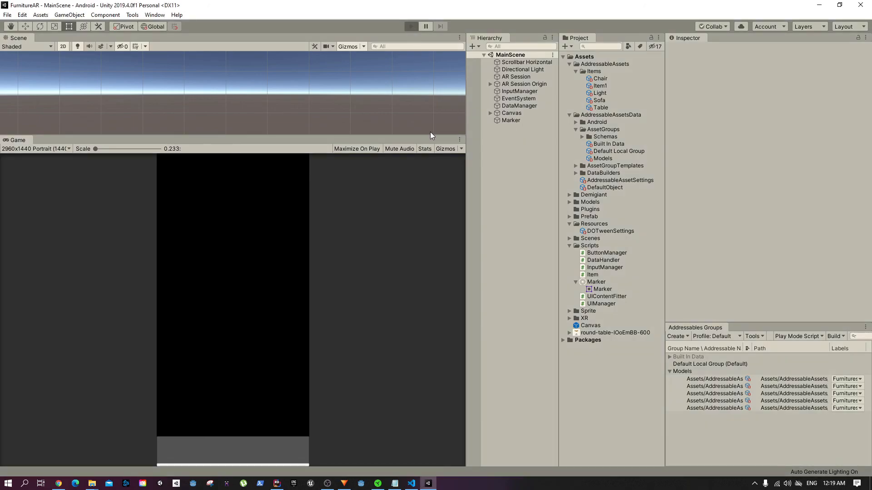
left_click_drag(249, 442, 261, 444)
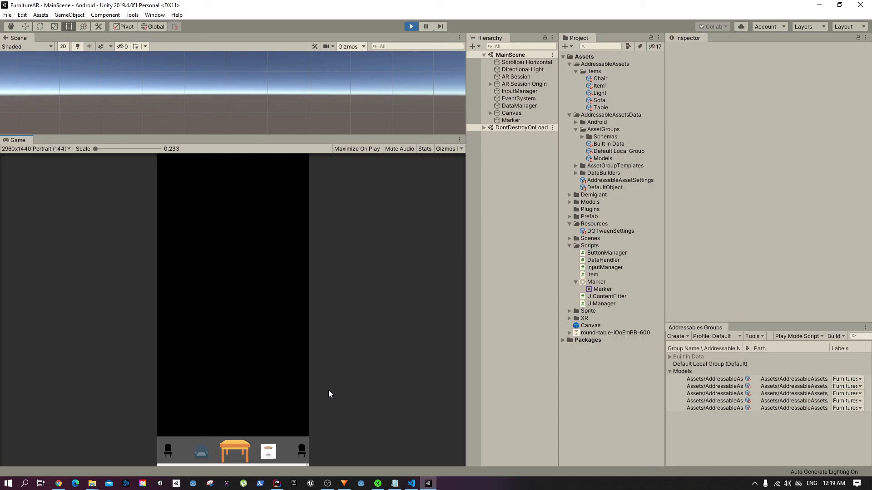
left_click(410, 26)
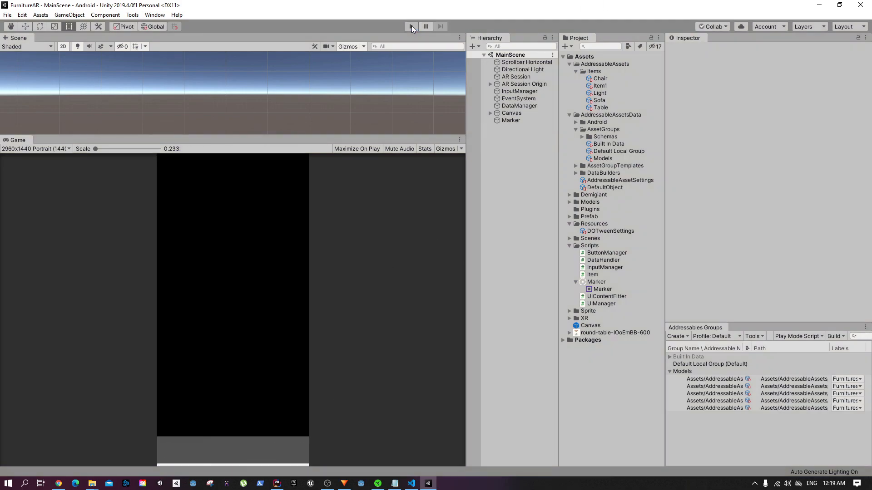